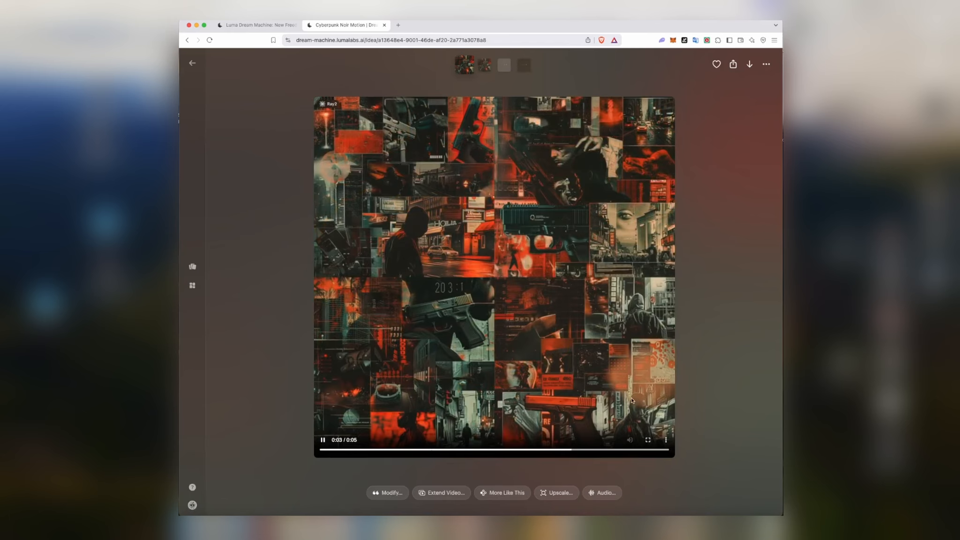
# - Review the generated camera move right and camera push videos on the Cyberpunk Noir Motion board
pyautogui.click(747, 267)
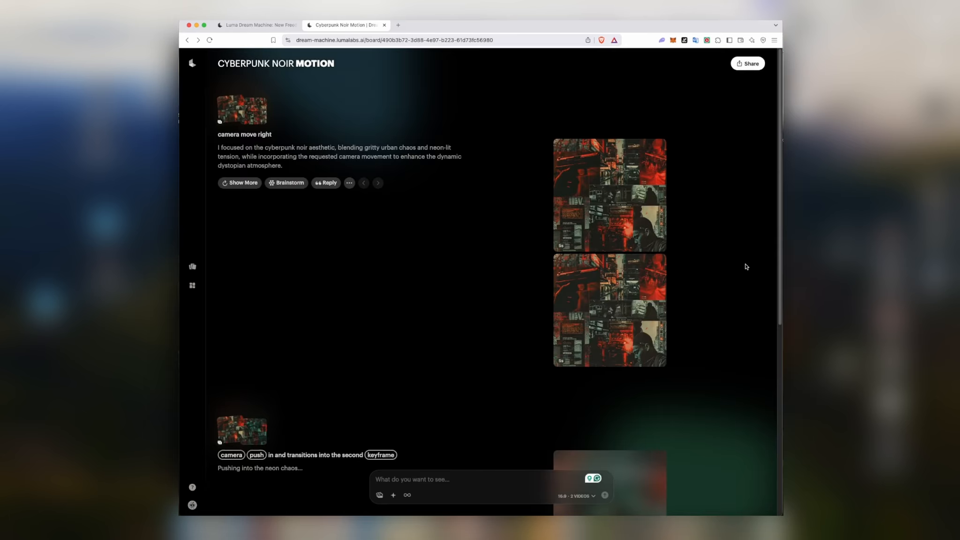
pyautogui.scroll(-3, 744, 267)
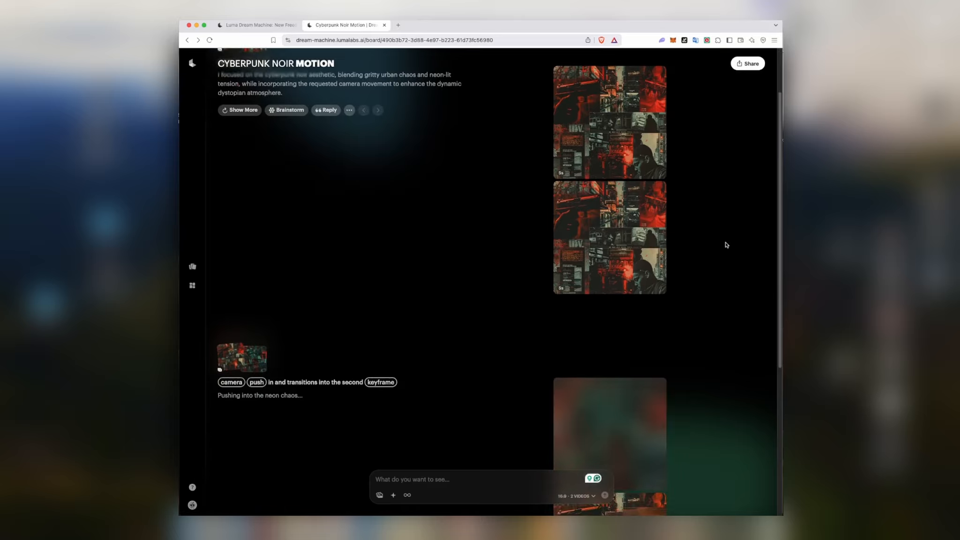
pyautogui.click(612, 229)
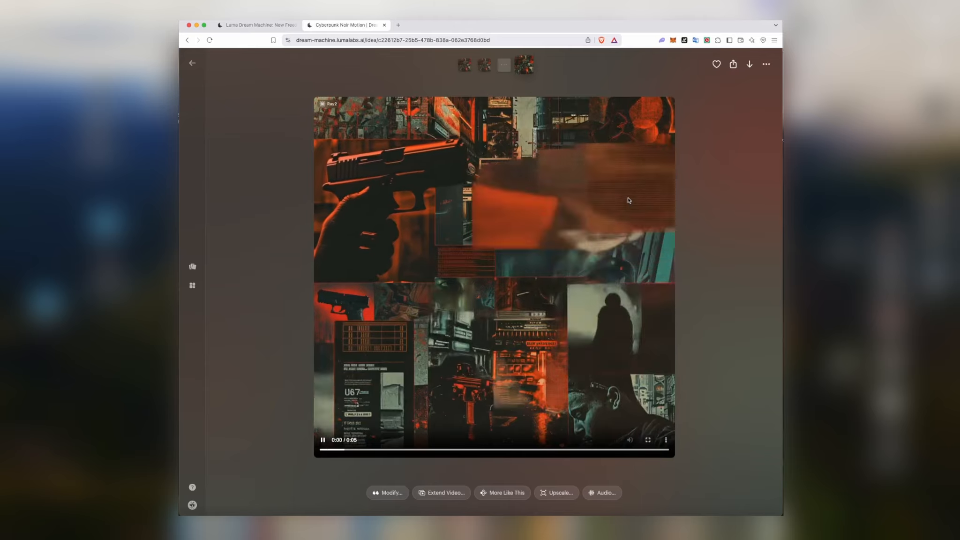
pyautogui.click(747, 203)
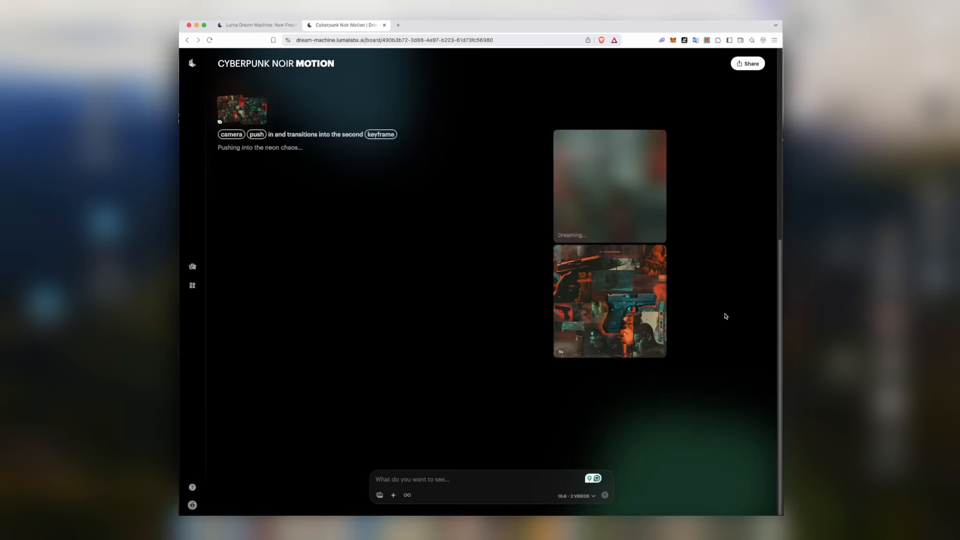
pyautogui.scroll(3, 726, 316)
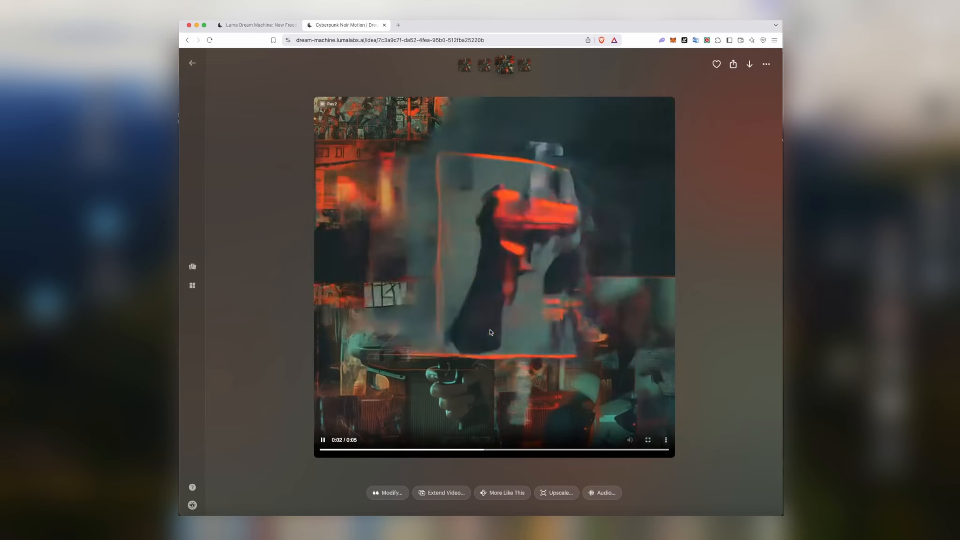
pyautogui.press('Escape')
pyautogui.scroll(5, 646, 303)
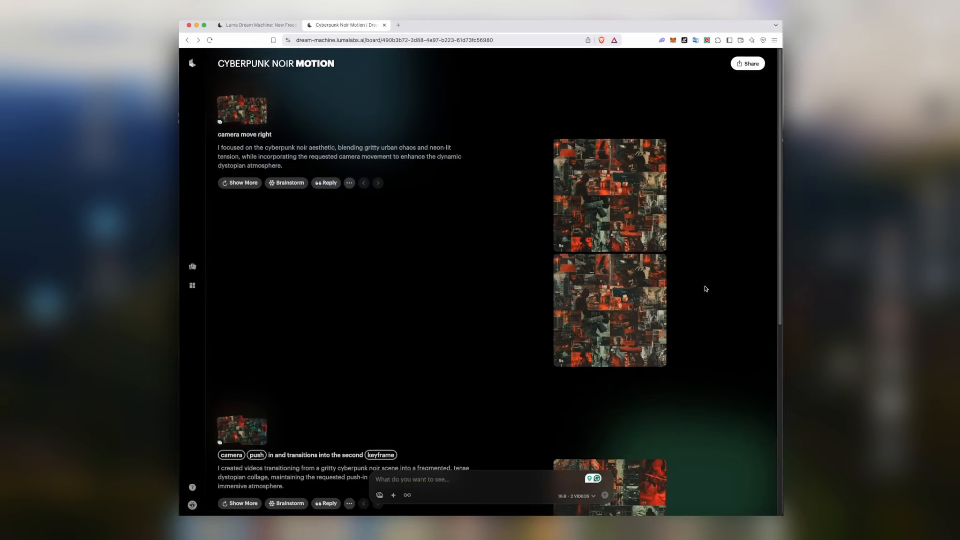
pyautogui.scroll(-8, 603, 302)
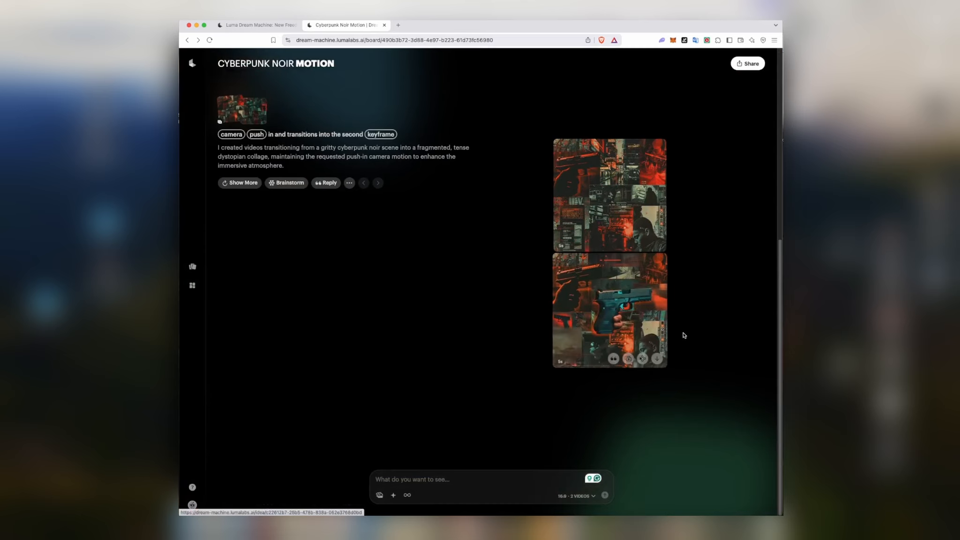
# - Upload the ...d2edfab.png collage as start frame and generate a keyframe video with the prompt "storyboard transition animating the scenes, dynamic camera move right"
pyautogui.click(379, 495)
pyautogui.click(441, 85)
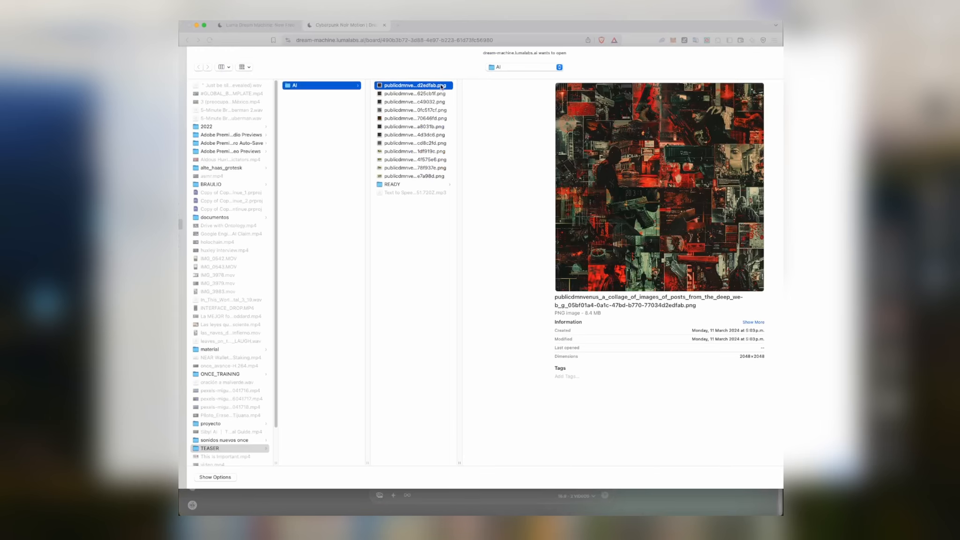
pyautogui.doubleClick(441, 86)
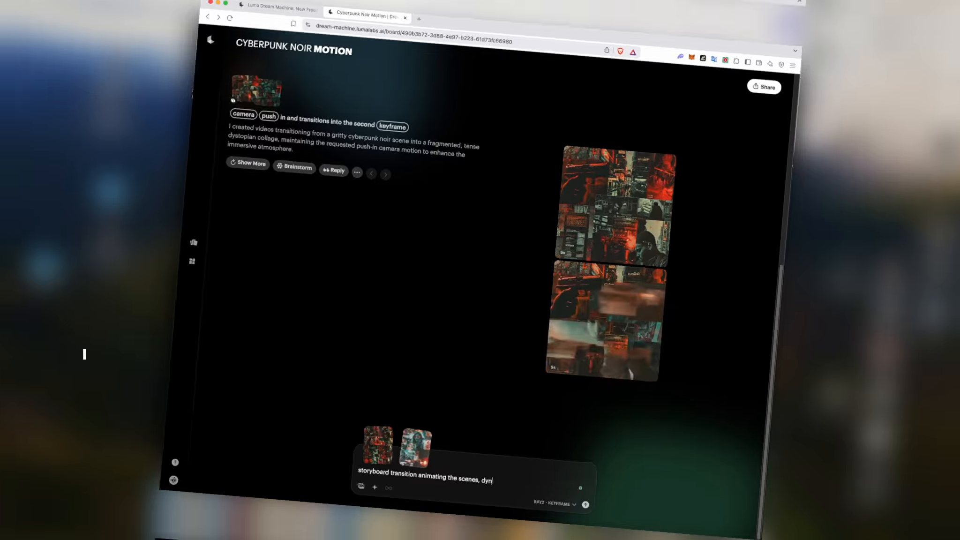
pyautogui.write('ynamic camera move right')
pyautogui.press('Return')
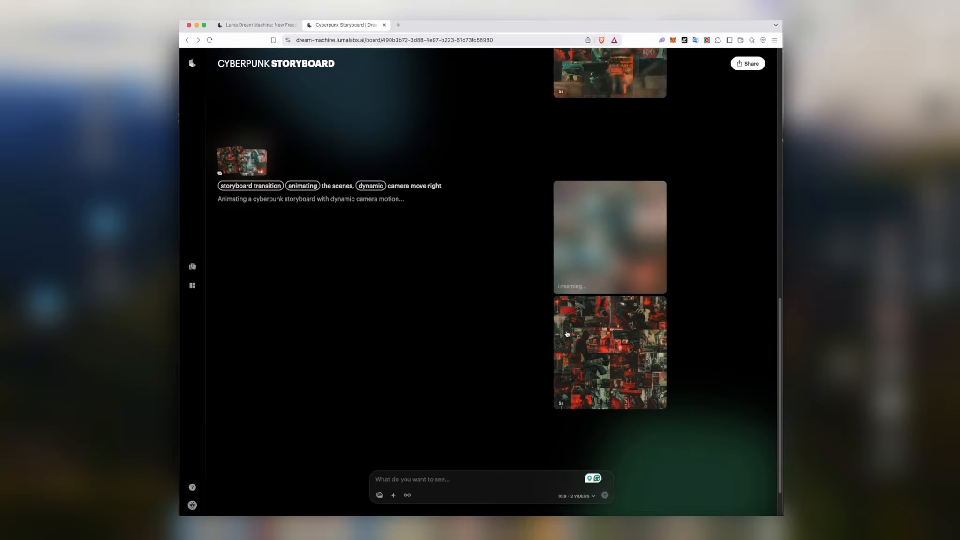
# - Watch the finished storyboard transition video and return to the board to check the other generation
pyautogui.click(605, 356)
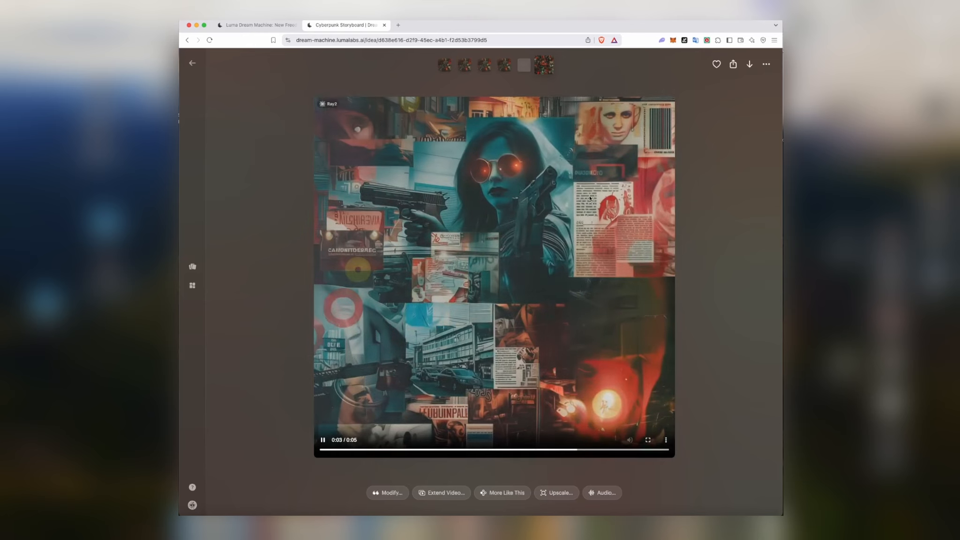
pyautogui.click(191, 62)
pyautogui.scroll(5, 737, 374)
pyautogui.scroll(-3, 736, 375)
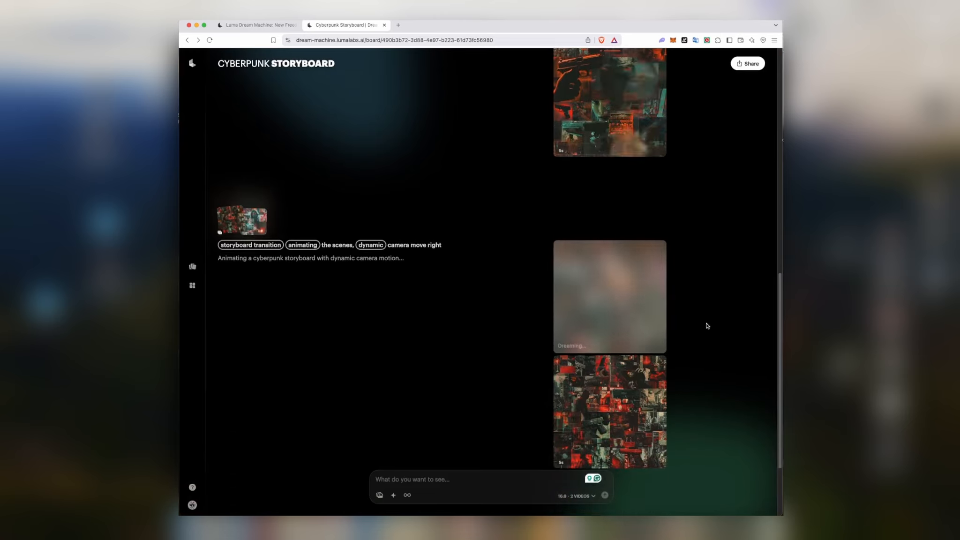
# - Open the Hyperstition Dream board and watch the larger cyberpunk intro series video
pyautogui.click(191, 65)
pyautogui.click(409, 98)
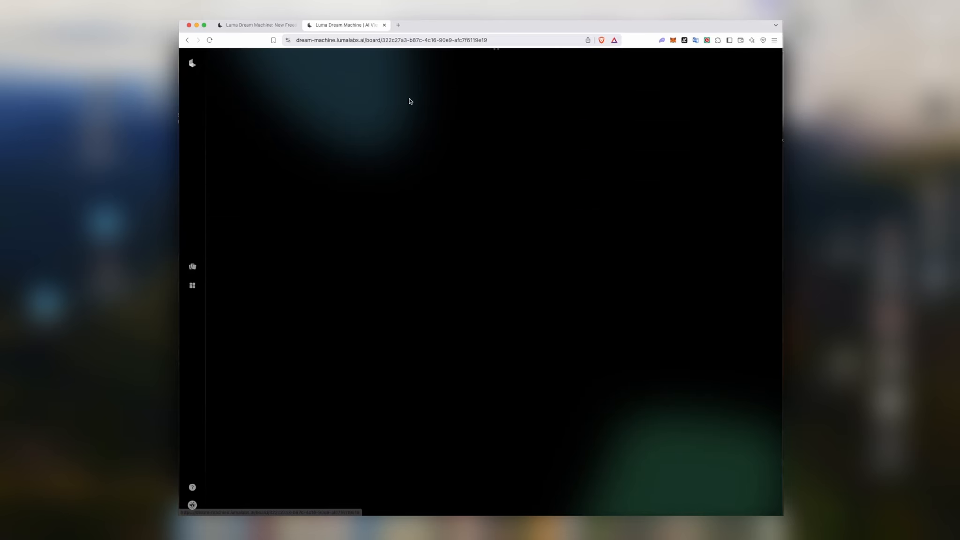
pyautogui.scroll(20, 570, 161)
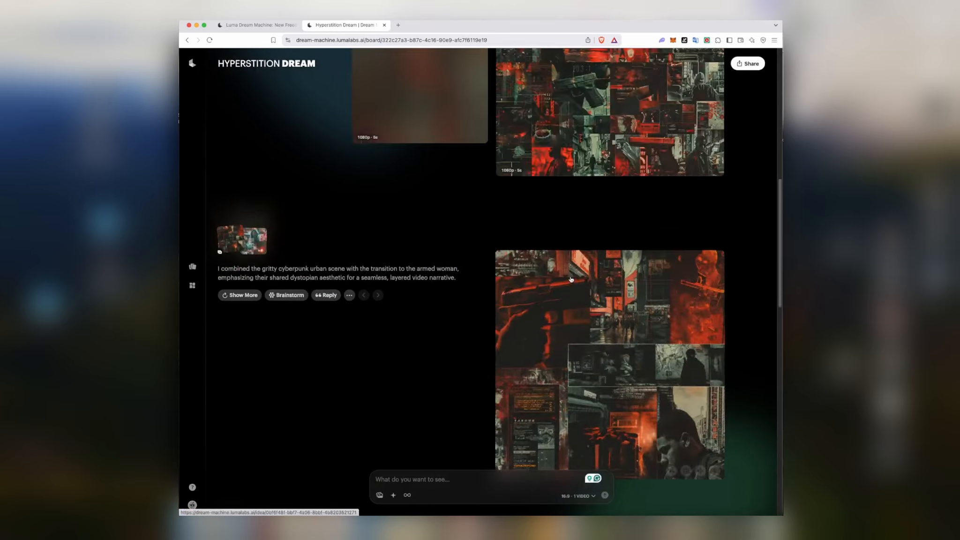
pyautogui.scroll(-5, 563, 290)
pyautogui.click(542, 301)
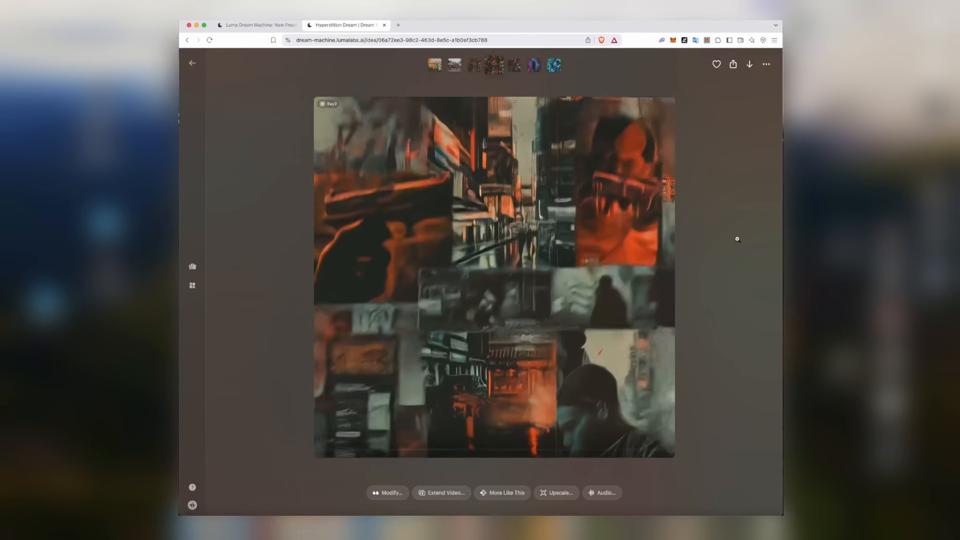
pyautogui.press('Escape')
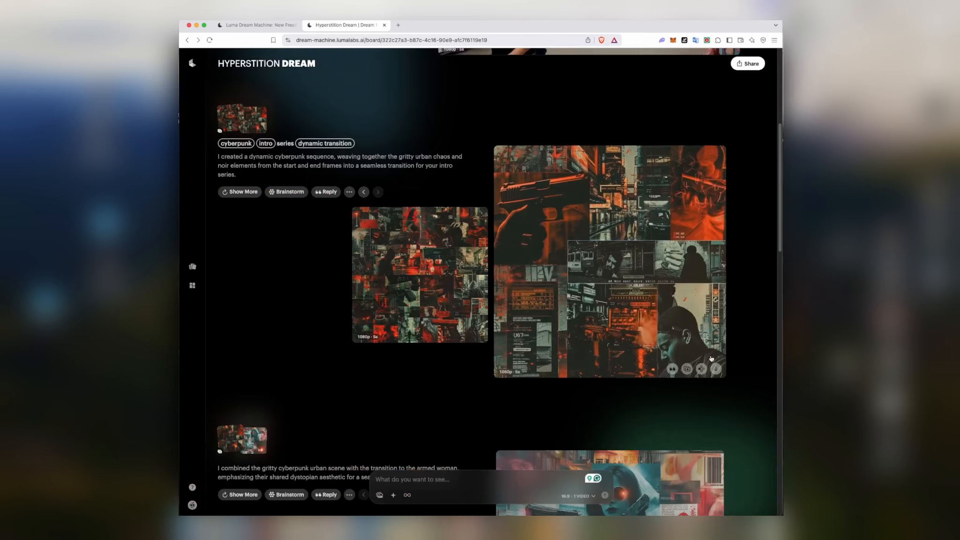
# - Watch the video that transitions from the urban collage to the armed woman
pyautogui.scroll(-7, 656, 268)
pyautogui.click(656, 268)
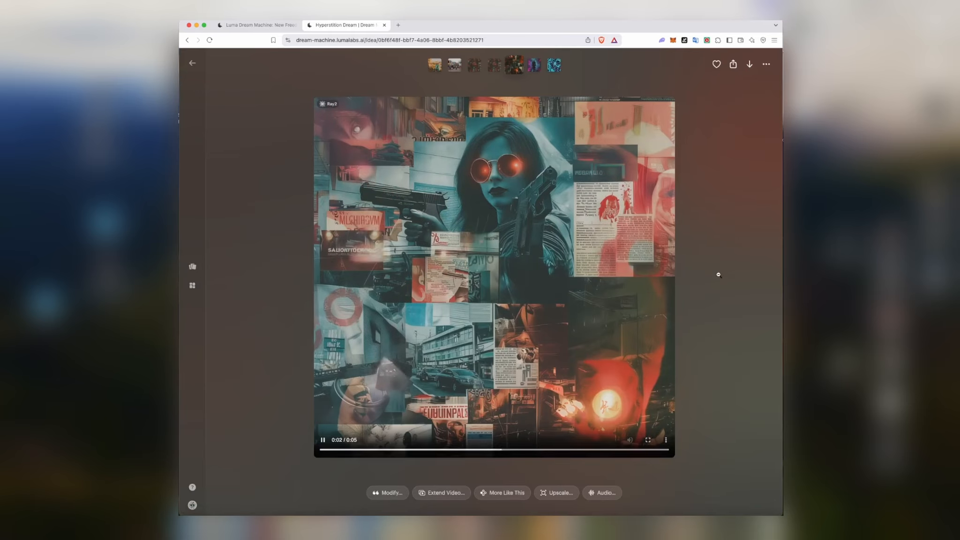
pyautogui.press('Escape')
pyautogui.scroll(-7, 722, 282)
pyautogui.scroll(15, 720, 298)
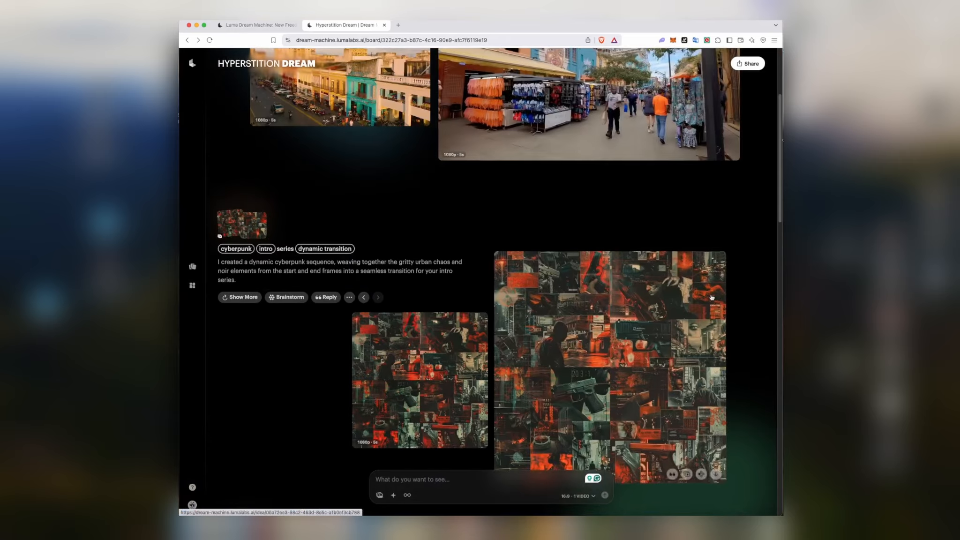
# - Bring up the other version of the cyberpunk intro series dynamic transition and watch its video
pyautogui.click(447, 377)
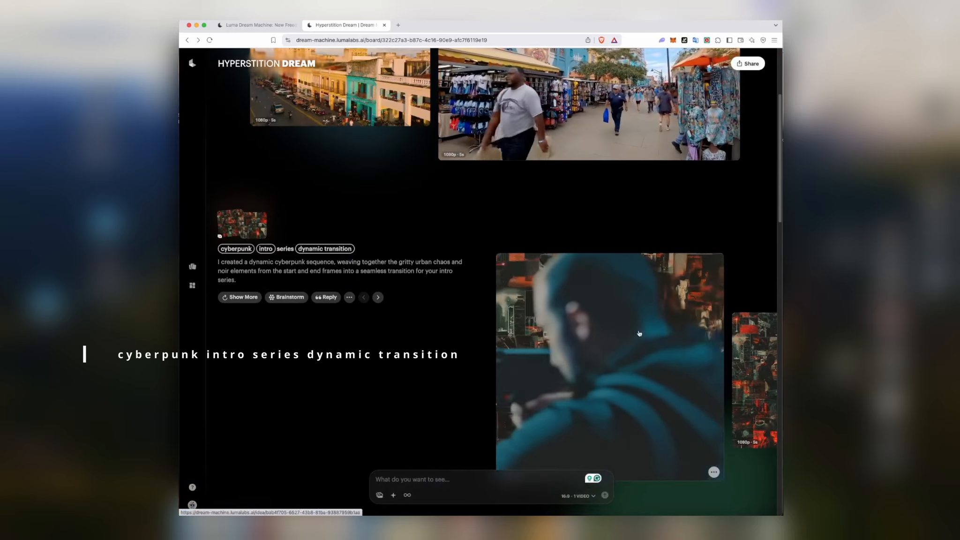
pyautogui.click(639, 333)
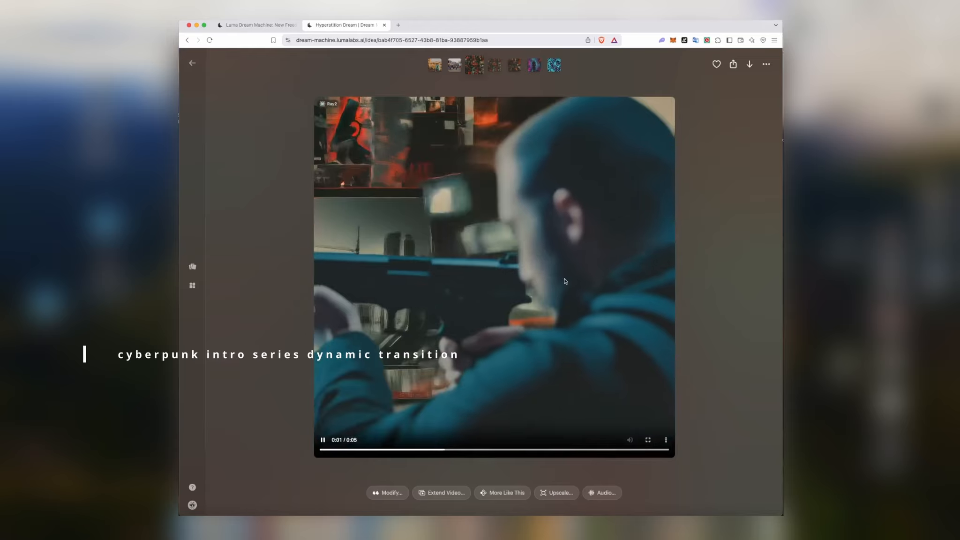
pyautogui.click(736, 272)
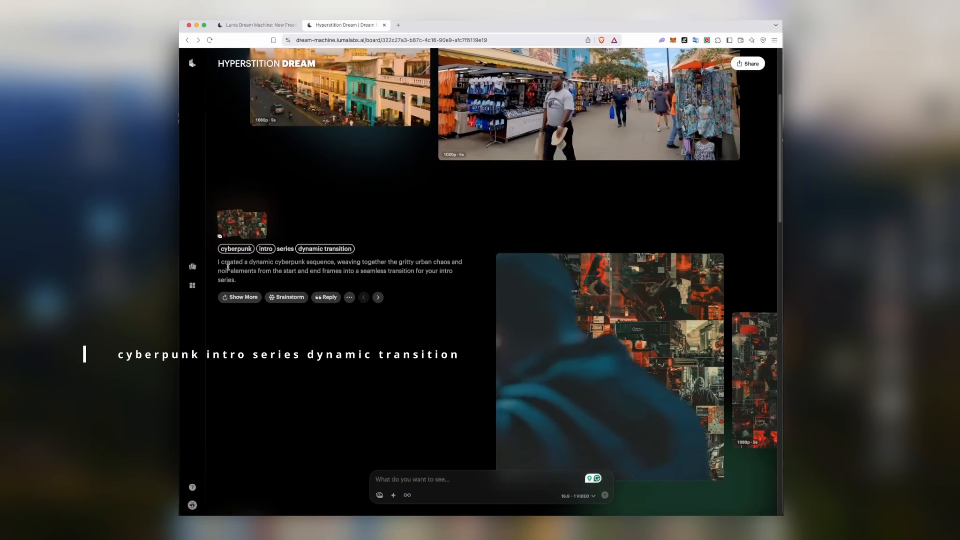
# - Copy the cyberpunk intro series description from "a dynamic cyberpunk sequence" through "intro series"
pyautogui.moveTo(244, 262); pyautogui.dragTo(339, 269)
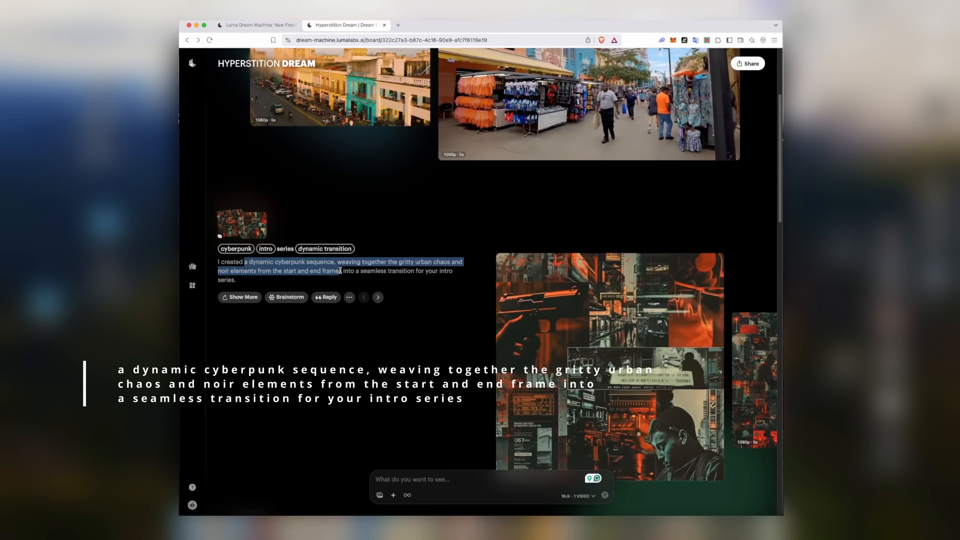
pyautogui.moveTo(460, 272); pyautogui.dragTo(352, 281)
pyautogui.press('super+c')
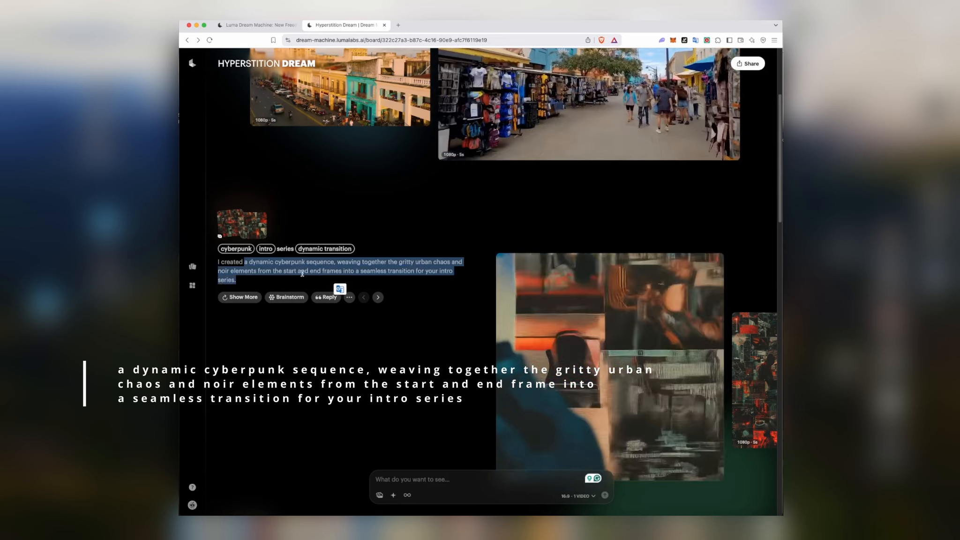
pyautogui.rightClick(391, 269)
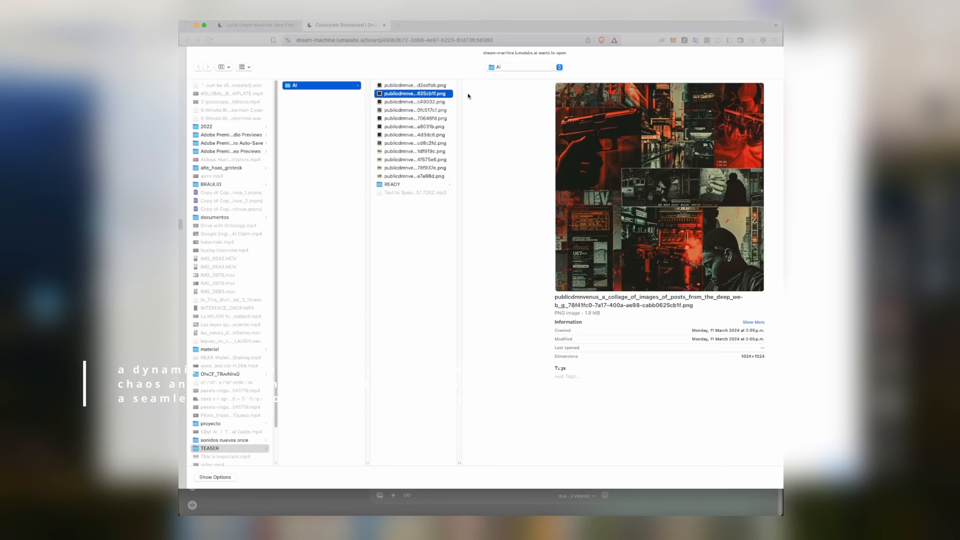
# - On the Cyberpunk Storyboard board, upload ...625cb1f.png as the start frame and ...d2edfab.png as the end frame
pyautogui.press('Return')
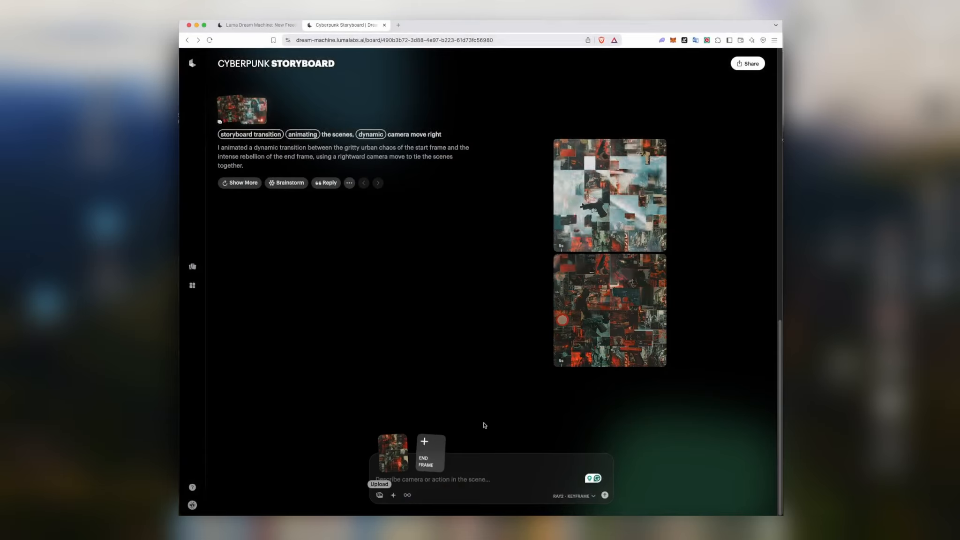
pyautogui.click(439, 454)
pyautogui.click(450, 143)
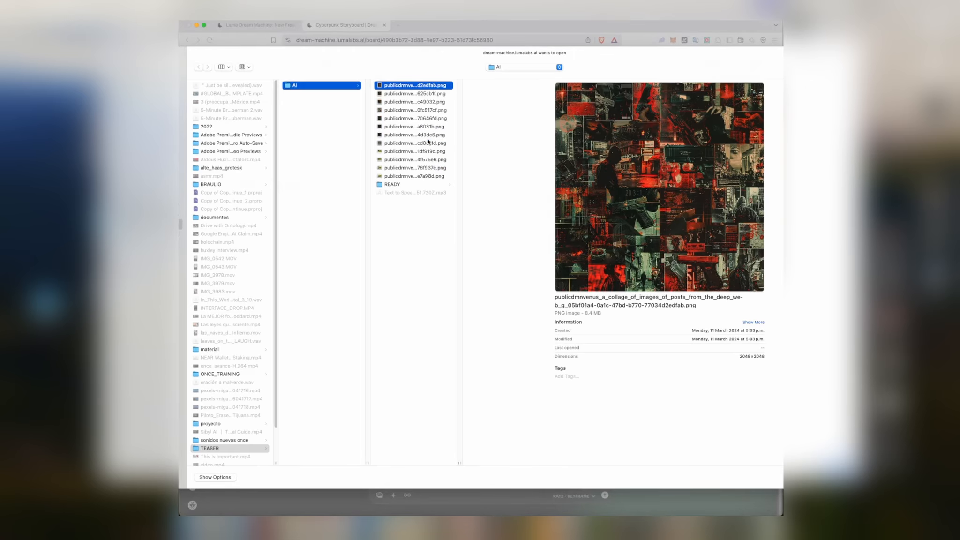
pyautogui.press('Return')
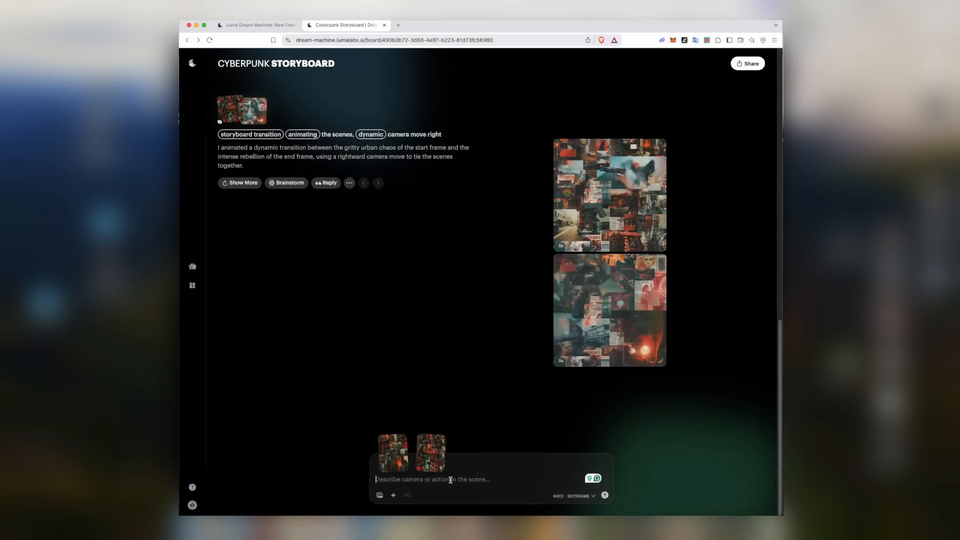
# - Generate the keyframe video using the copied dynamic cyberpunk sequence description as its prompt
pyautogui.click(448, 479)
pyautogui.press('super+v')
pyautogui.press('Return')
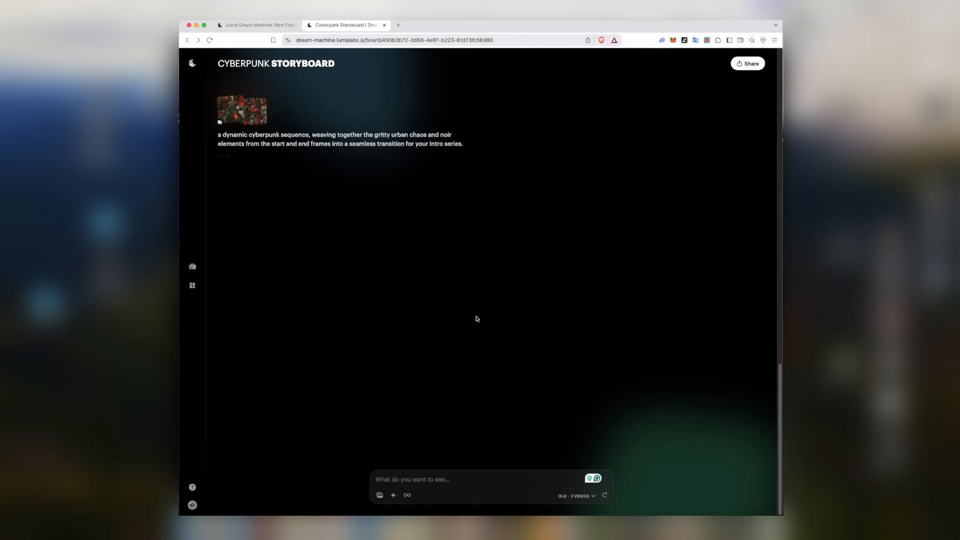
# - Upload the ...625cb1f.png collage as the start frame for another video
pyautogui.click(381, 494)
pyautogui.click(429, 95)
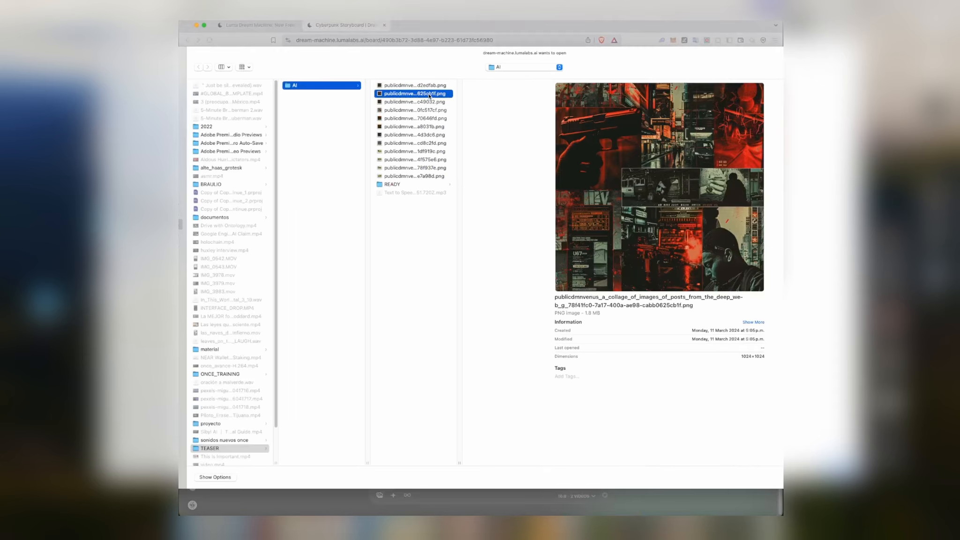
pyautogui.doubleClick(430, 93)
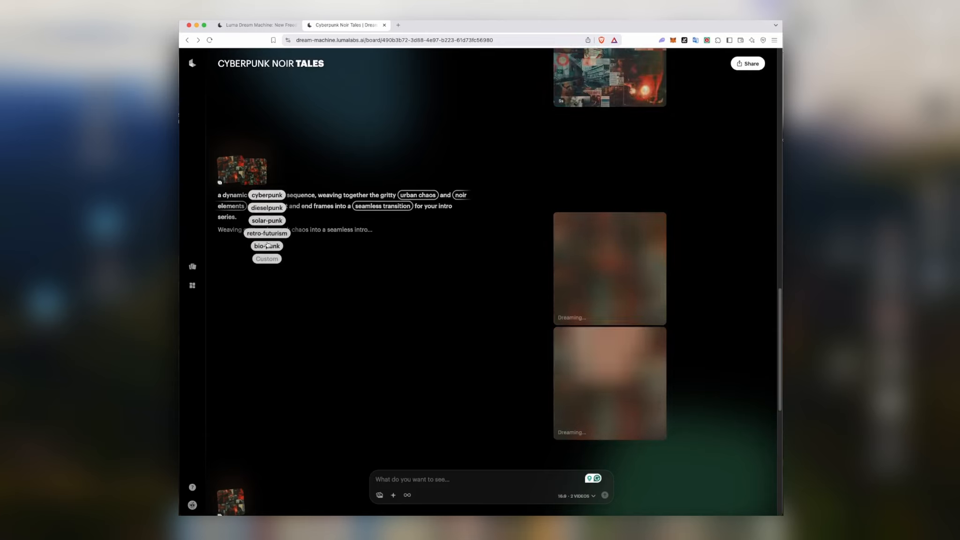
# - Check the alternatives for "urban chaos" and "noir elements", and replace "seamless transition" with "fragmented overlays" in the cyberpunk sequence prompt
pyautogui.click(411, 193)
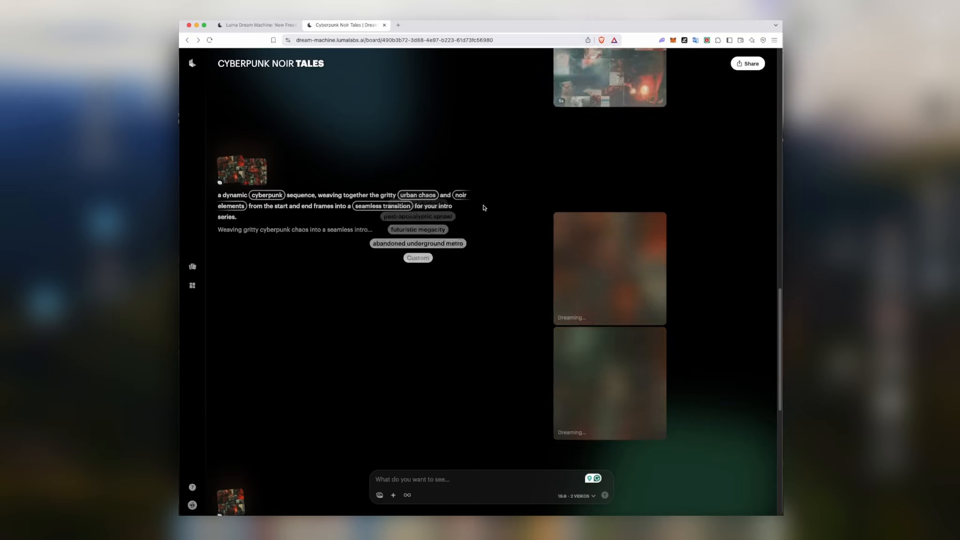
pyautogui.click(457, 195)
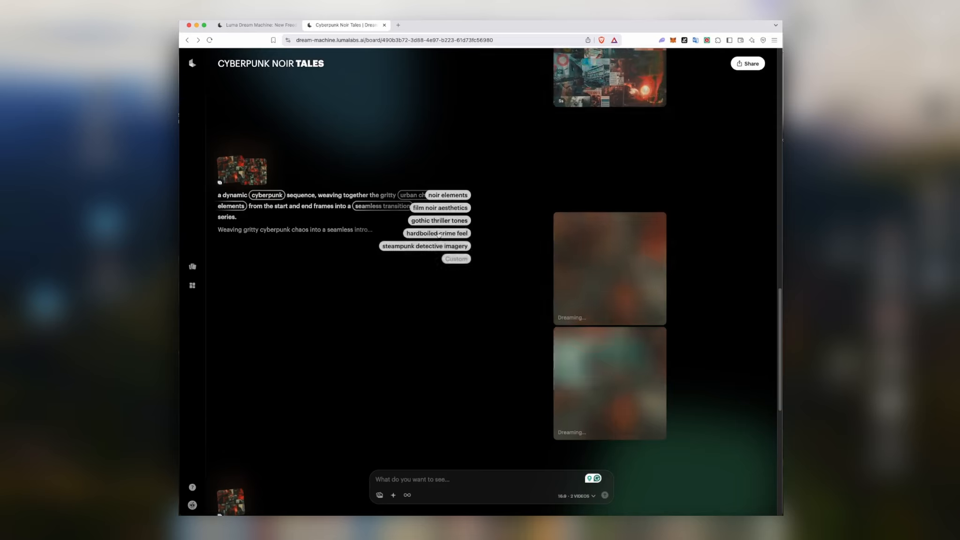
pyautogui.click(383, 206)
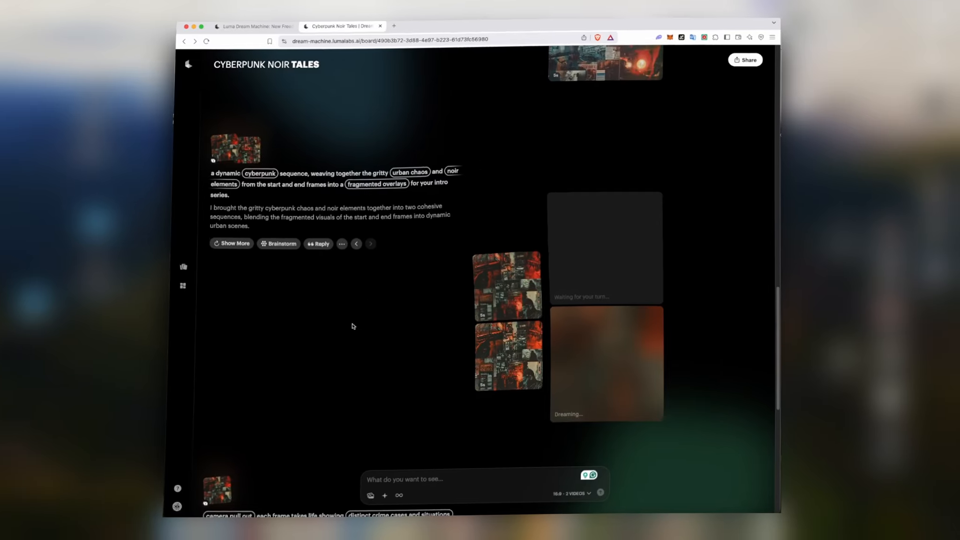
# - Switch back to the original seamless transition version and play its first video
pyautogui.click(509, 275)
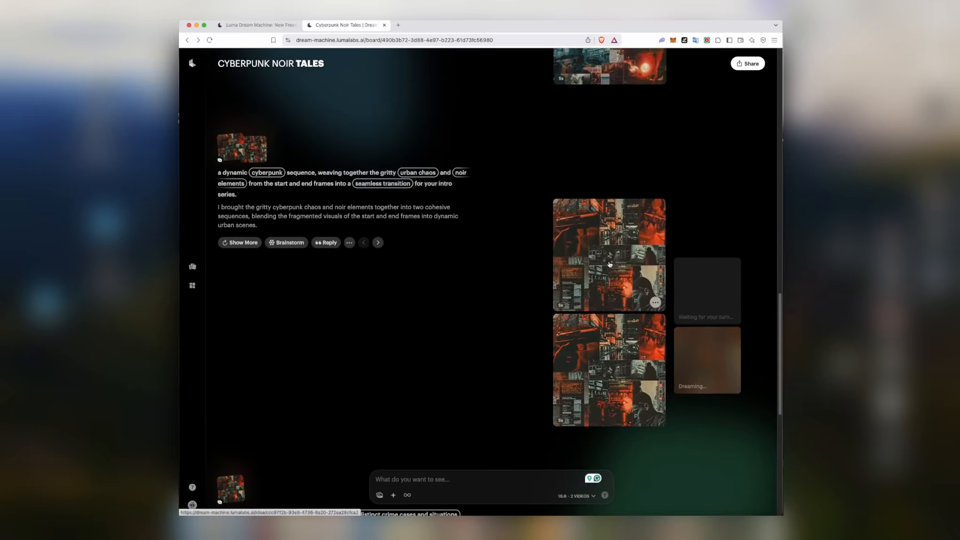
pyautogui.click(618, 249)
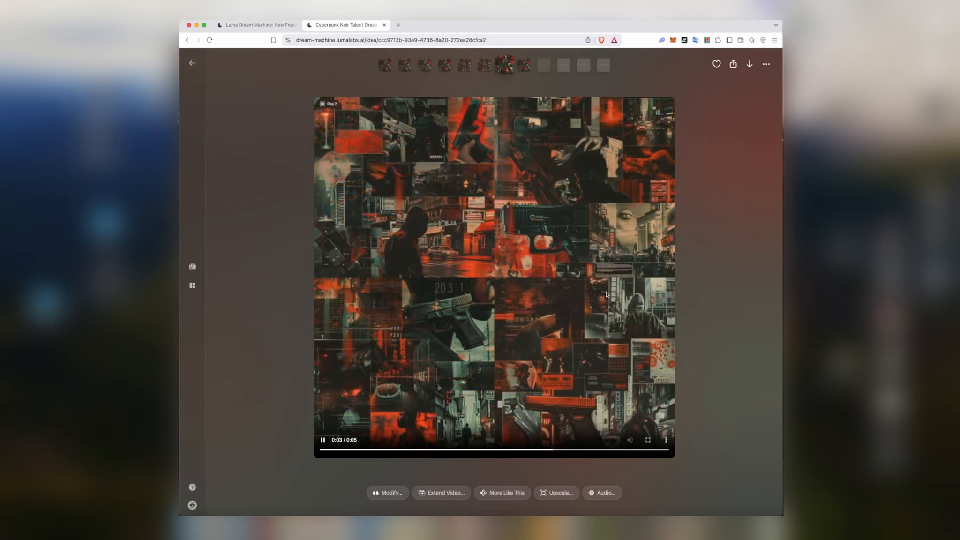
# - Close the playing video and watch another of the generated cyberpunk collage videos
pyautogui.click(686, 257)
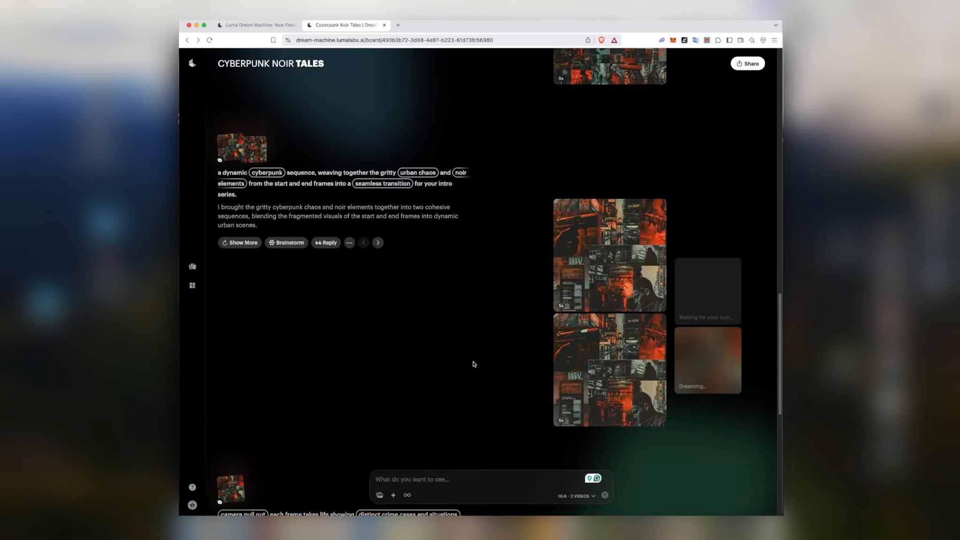
pyautogui.click(568, 358)
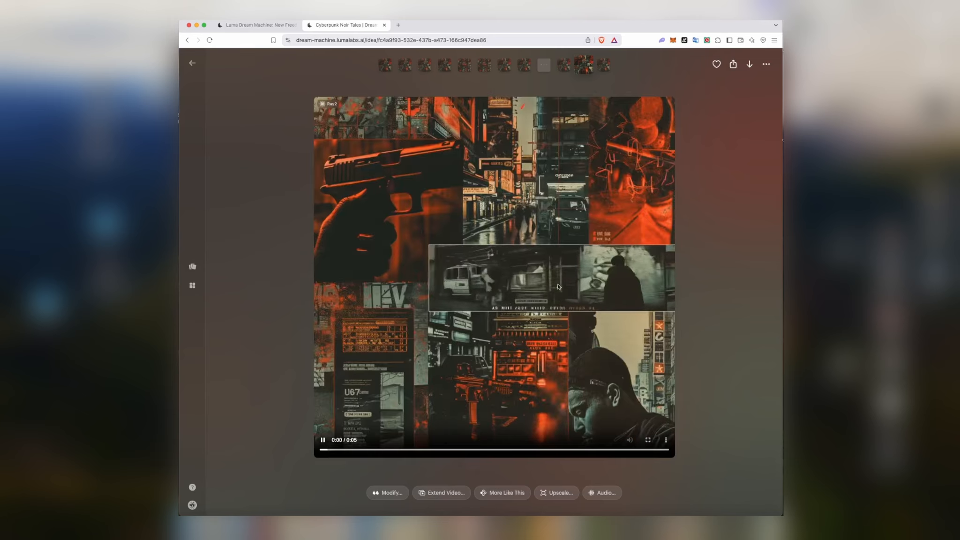
pyautogui.press('Escape')
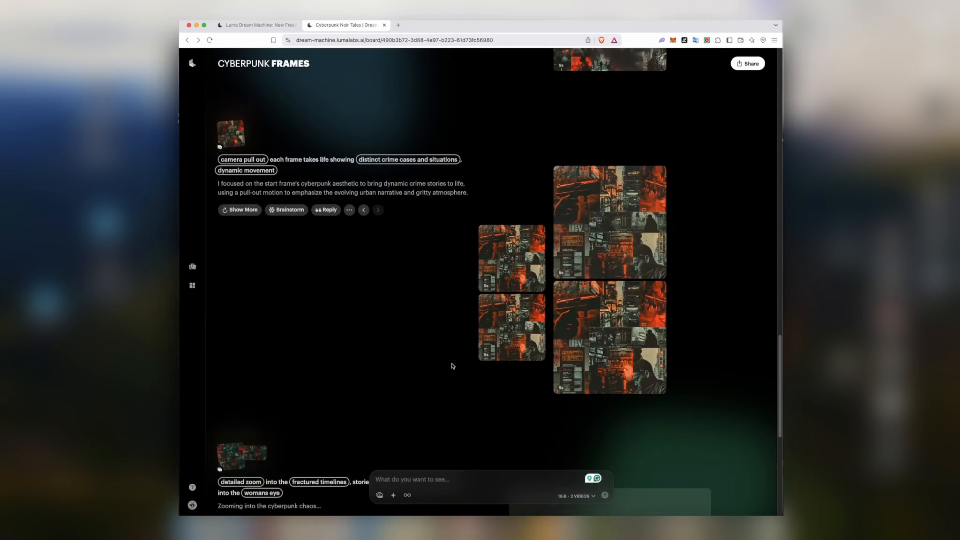
# - Add audio described as "dark gritty noir cyberpunk athmosphere" to the second camera pull out video
pyautogui.click(621, 317)
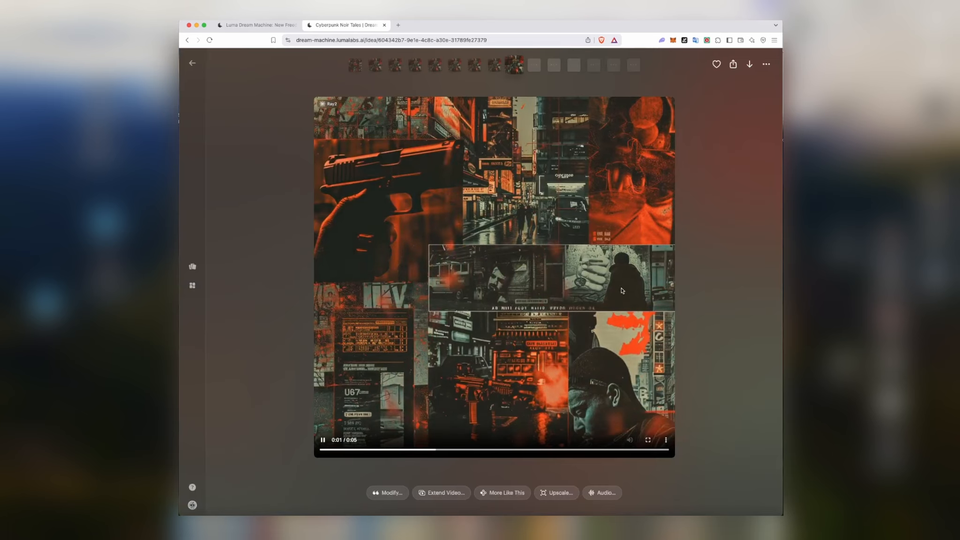
pyautogui.click(606, 494)
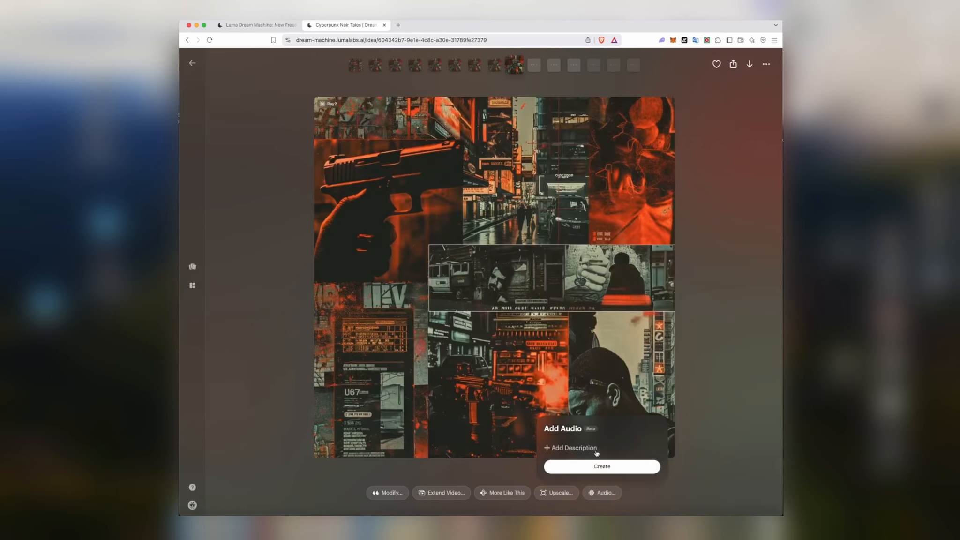
pyautogui.click(575, 449)
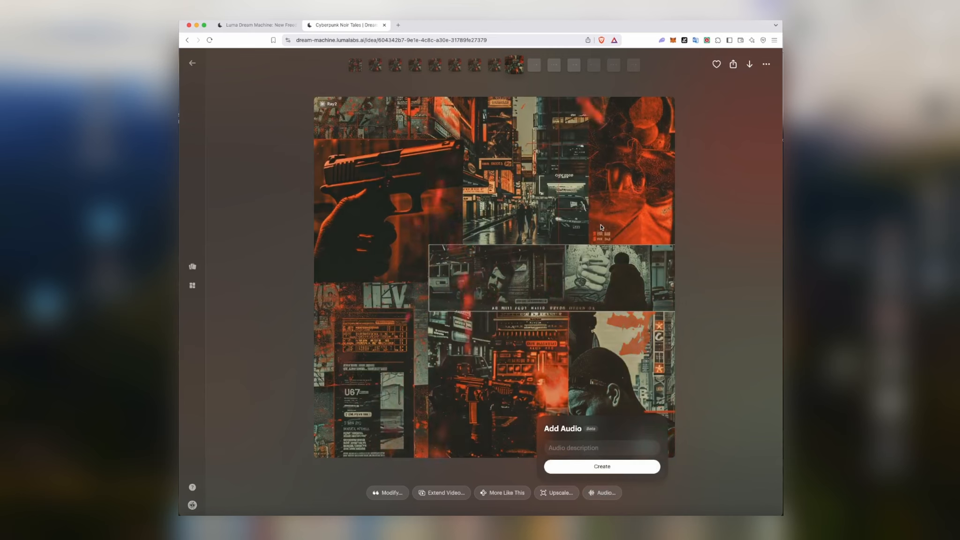
pyautogui.write('dark gritty noir cy')
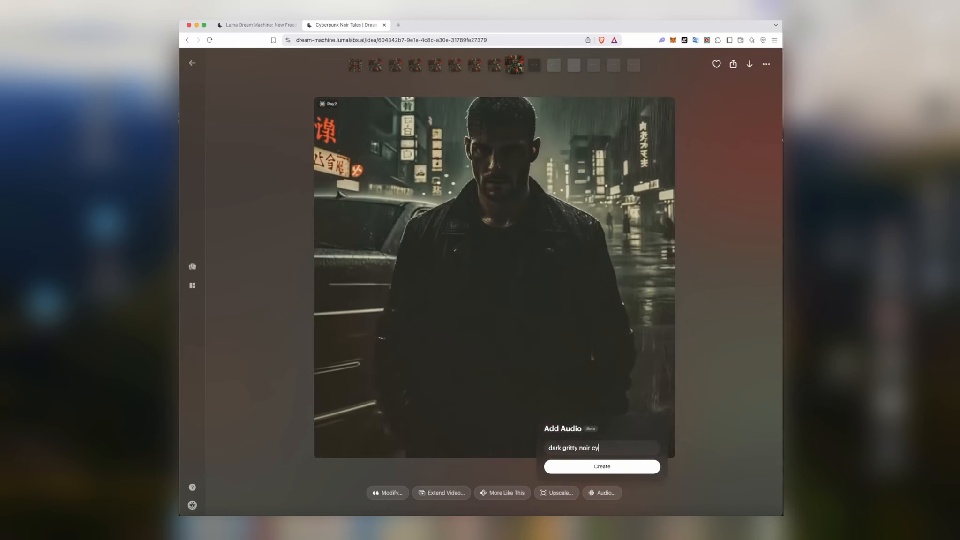
pyautogui.write('ber')
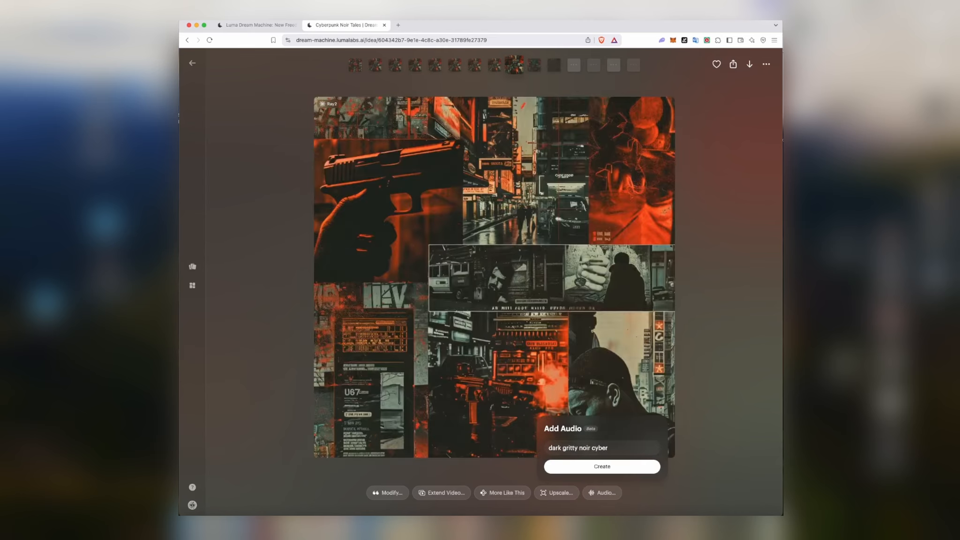
pyautogui.write('punk athmosphere')
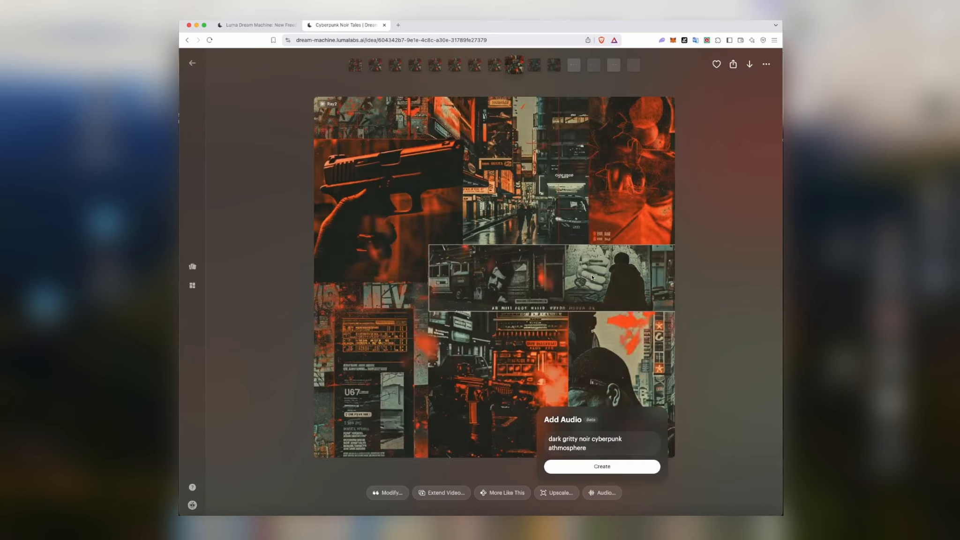
pyautogui.click(641, 473)
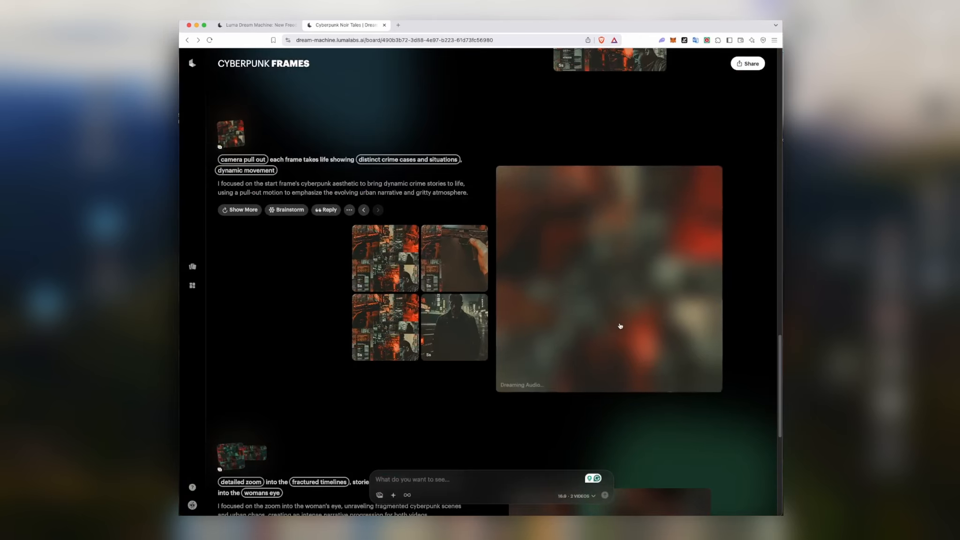
# - Play both videos of the detailed zoom prompt's "scenes of the frames" version and return to the board
pyautogui.scroll(-7, 619, 319)
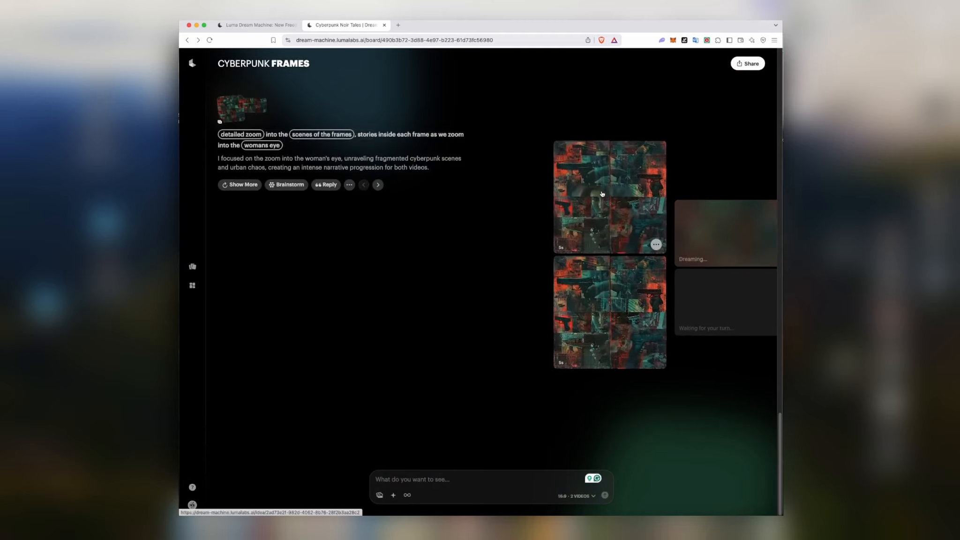
pyautogui.click(603, 195)
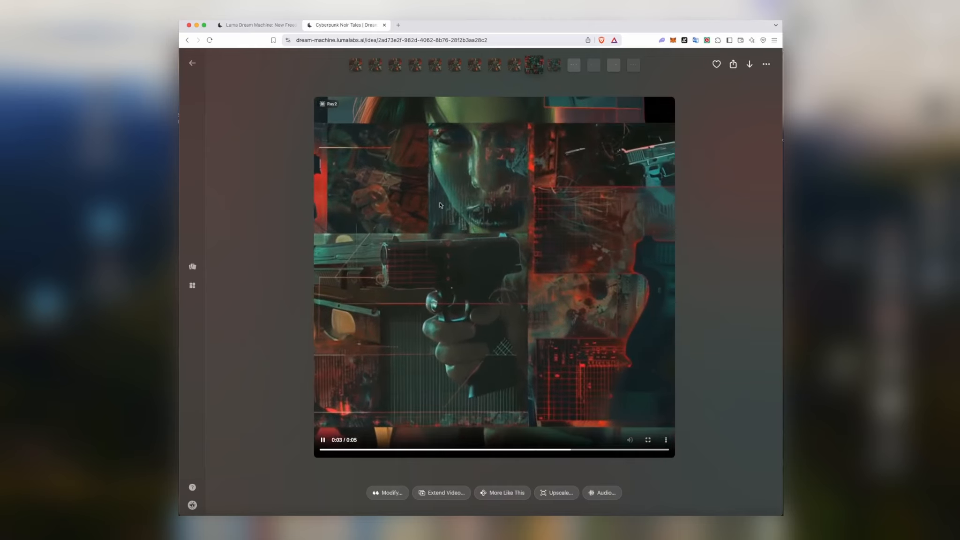
pyautogui.click(724, 213)
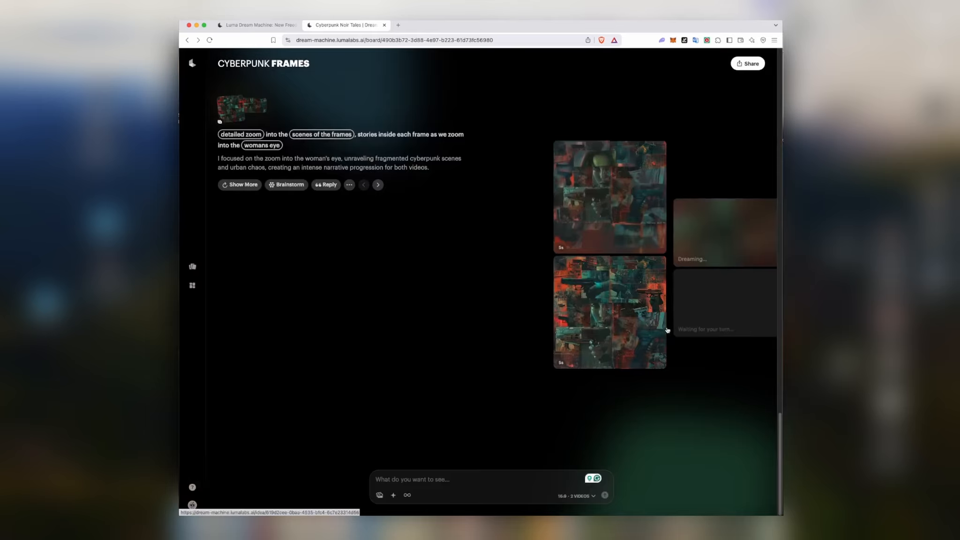
pyautogui.click(617, 296)
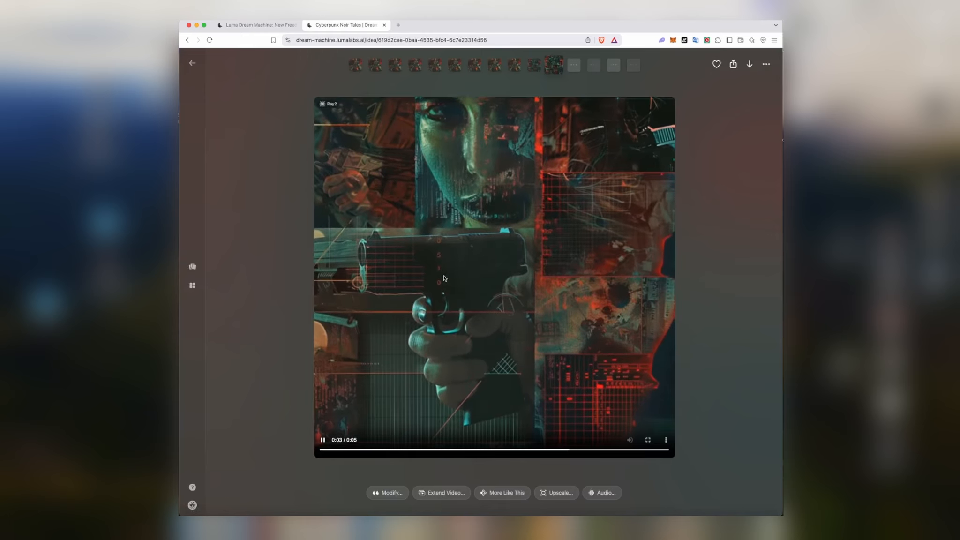
pyautogui.click(715, 240)
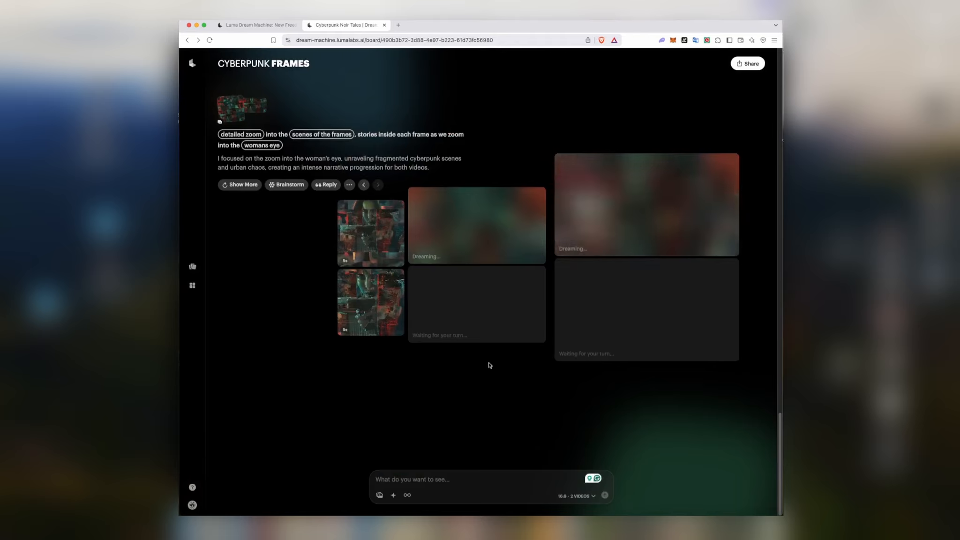
# - Preview the camera pull out video with its added audio and check the "fractured timelines" version of the zoom prompt
pyautogui.scroll(5, 615, 271)
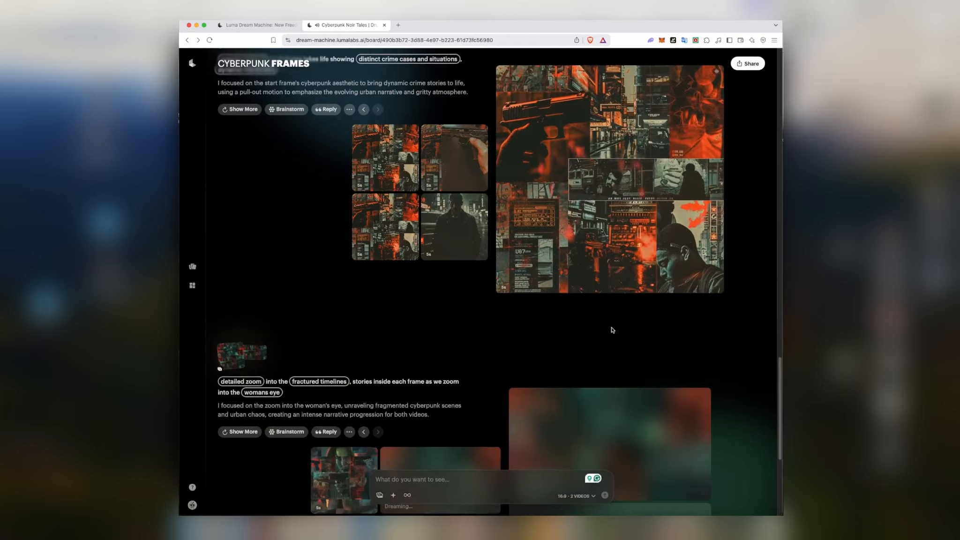
pyautogui.scroll(3, 611, 330)
pyautogui.scroll(-7, 612, 330)
pyautogui.scroll(-1, 612, 331)
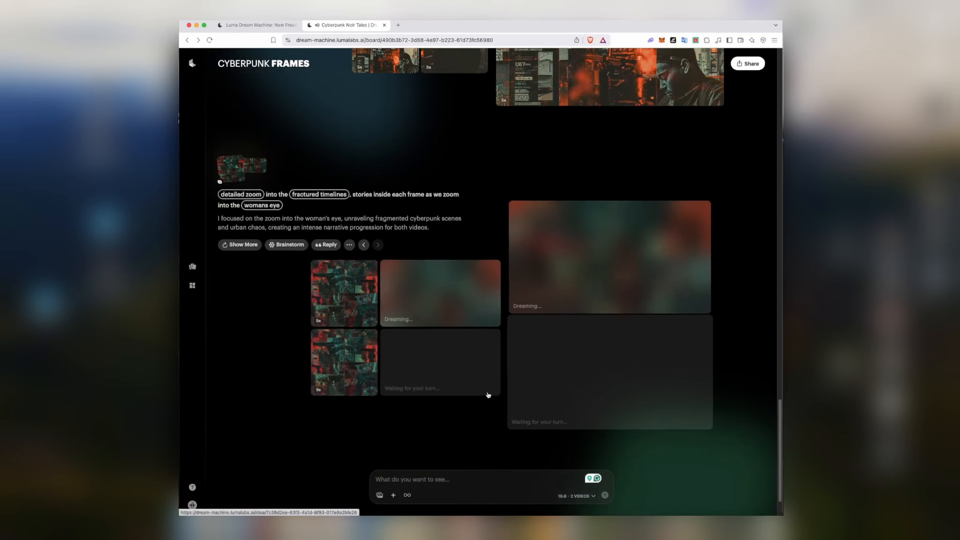
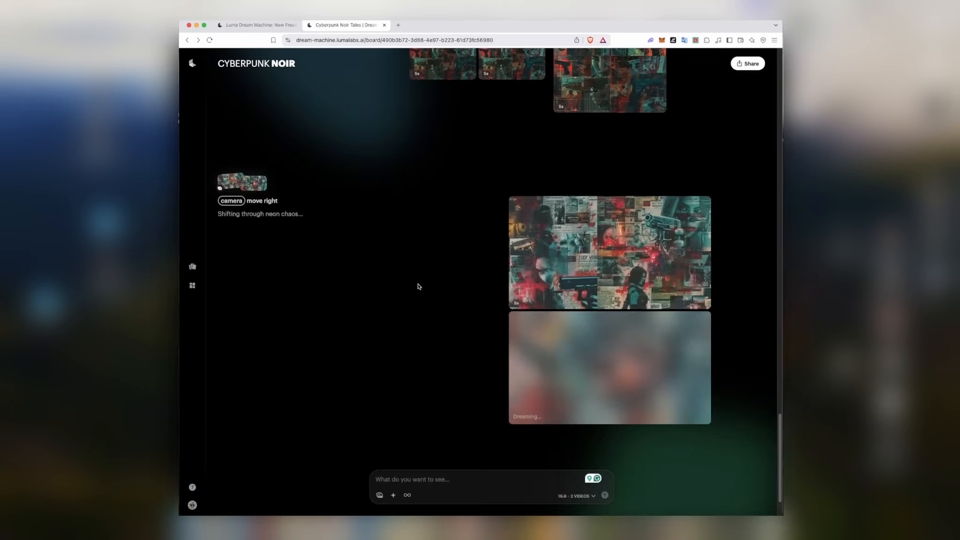
# - Play both generated "camera move right" videos and return to the board
pyautogui.click(563, 246)
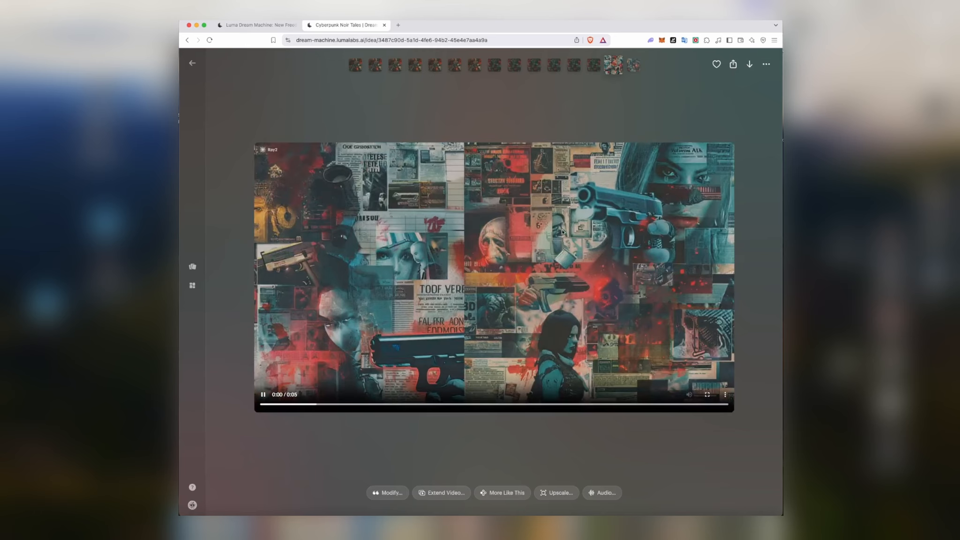
pyautogui.press('super+Left')
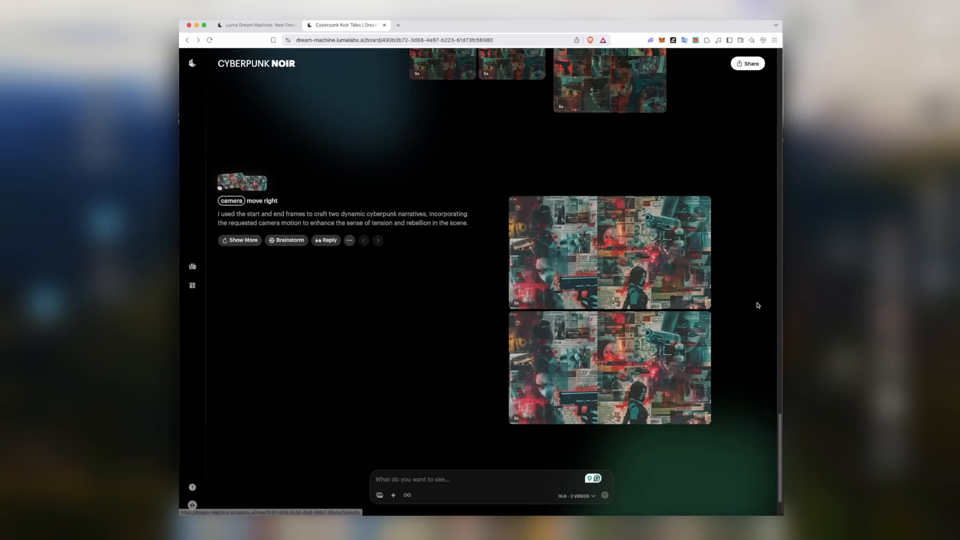
pyautogui.press('super+Right')
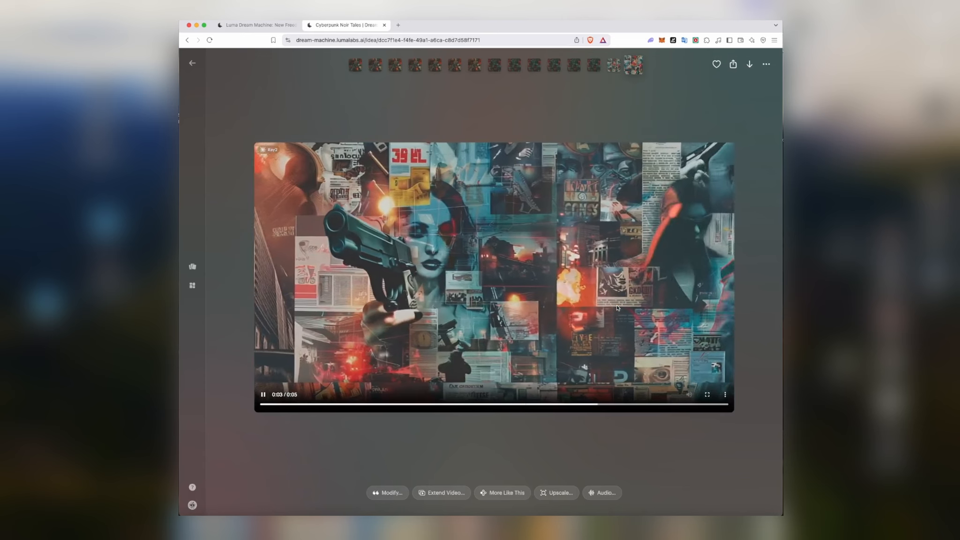
pyautogui.press('Escape')
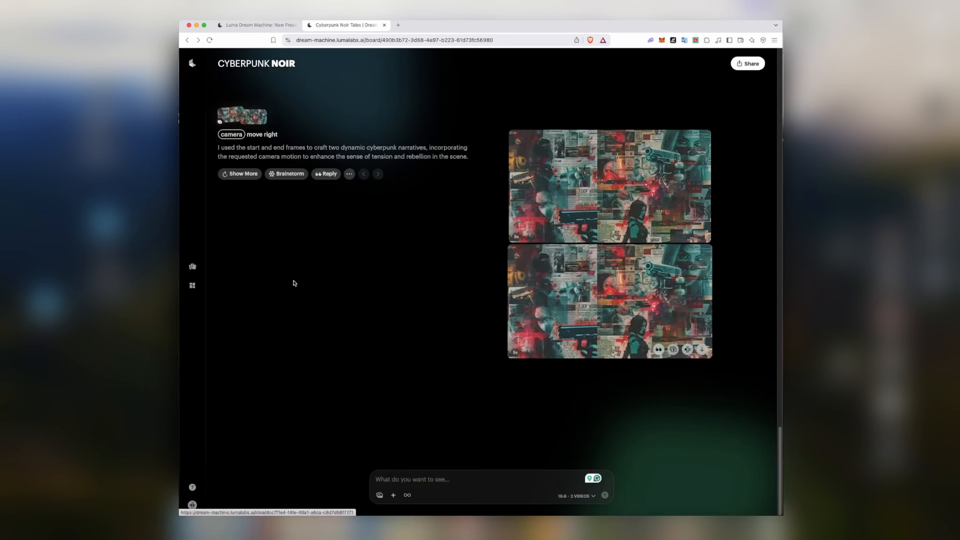
# - Replace "camera" with "360-degree continuous rotation" in the "camera move right" prompt to generate a new version
pyautogui.scroll(3, 294, 283)
pyautogui.moveTo(234, 296)
pyautogui.click(248, 347)
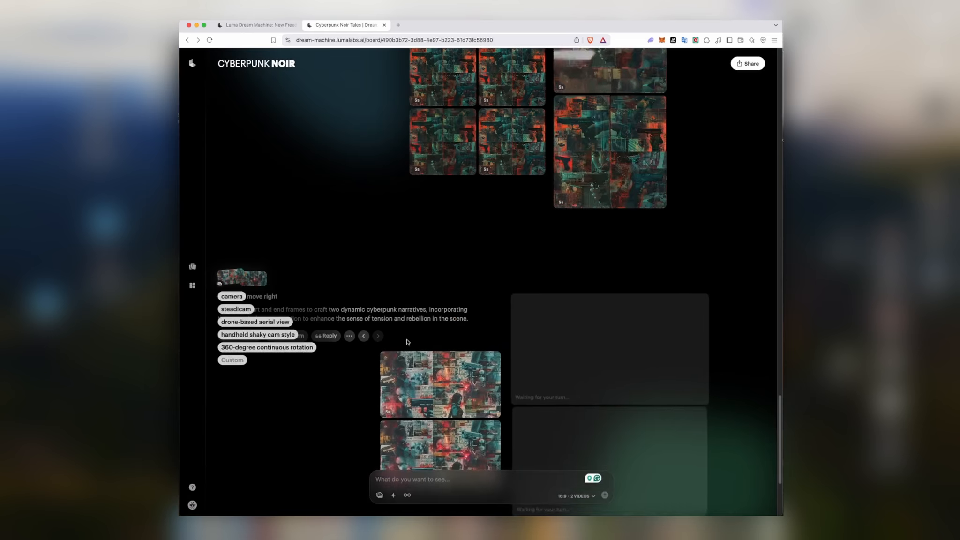
pyautogui.scroll(3, 427, 299)
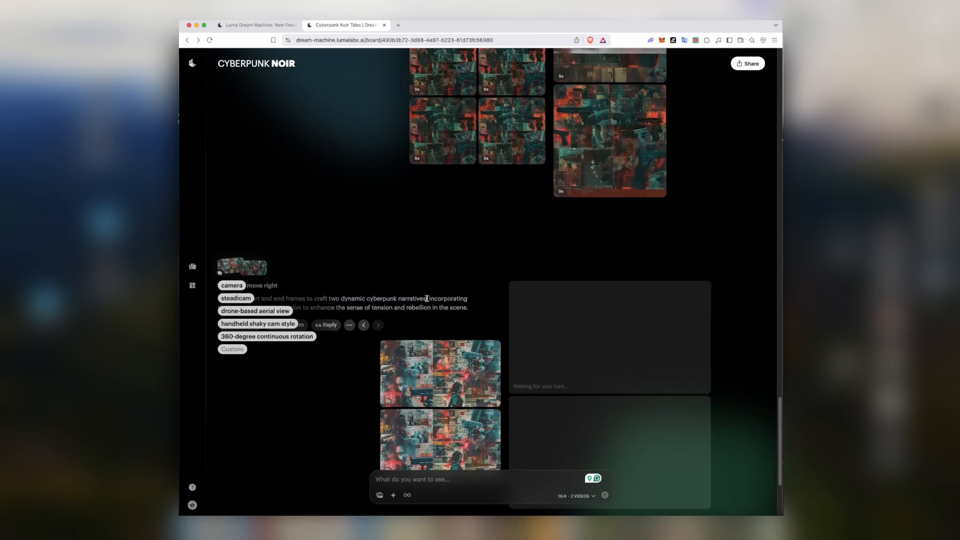
pyautogui.scroll(-2, 486, 322)
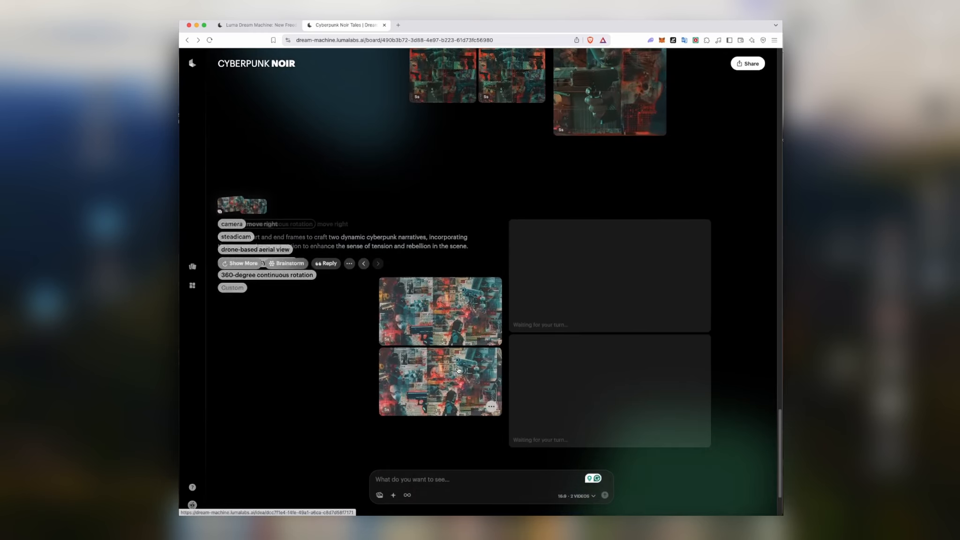
# - Replay the second "camera move right" video and review the earlier camera pull out and storyboard transition videos
pyautogui.click(620, 369)
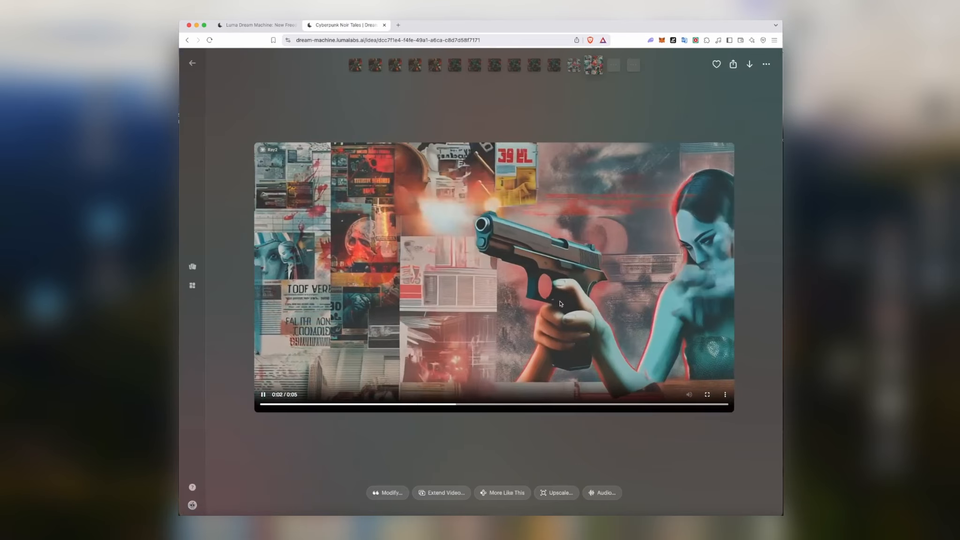
pyautogui.press('Escape')
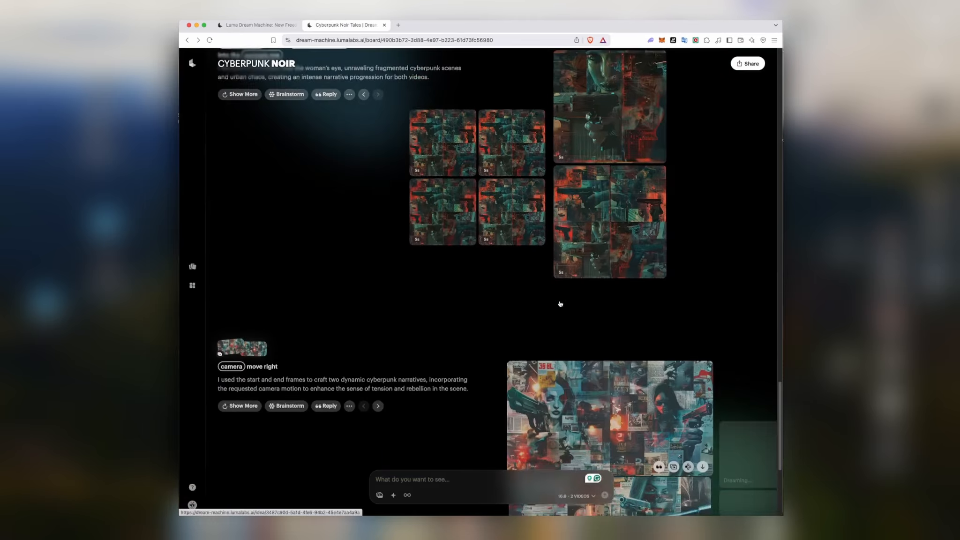
pyautogui.scroll(5, 560, 304)
pyautogui.scroll(15, 591, 271)
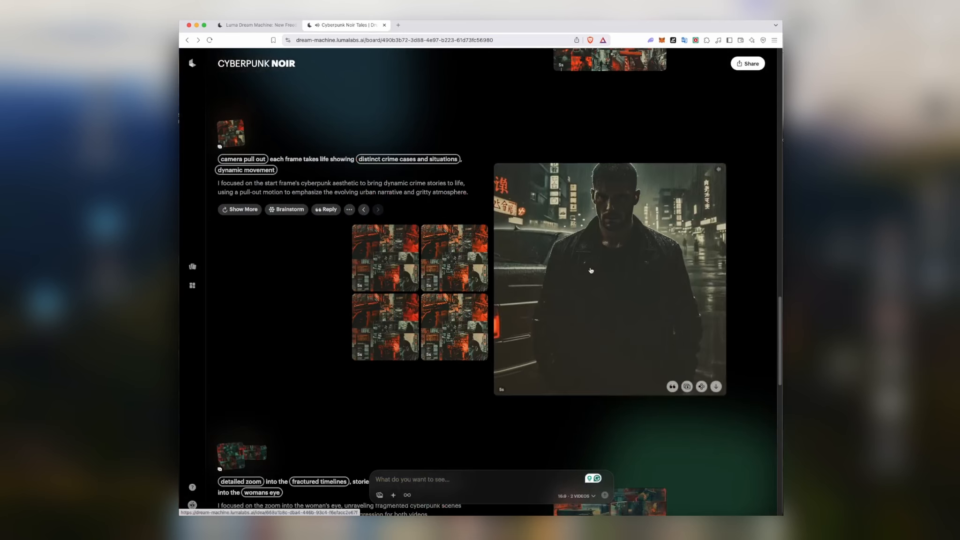
pyautogui.scroll(6, 591, 271)
pyautogui.scroll(-6, 602, 275)
pyautogui.click(604, 255)
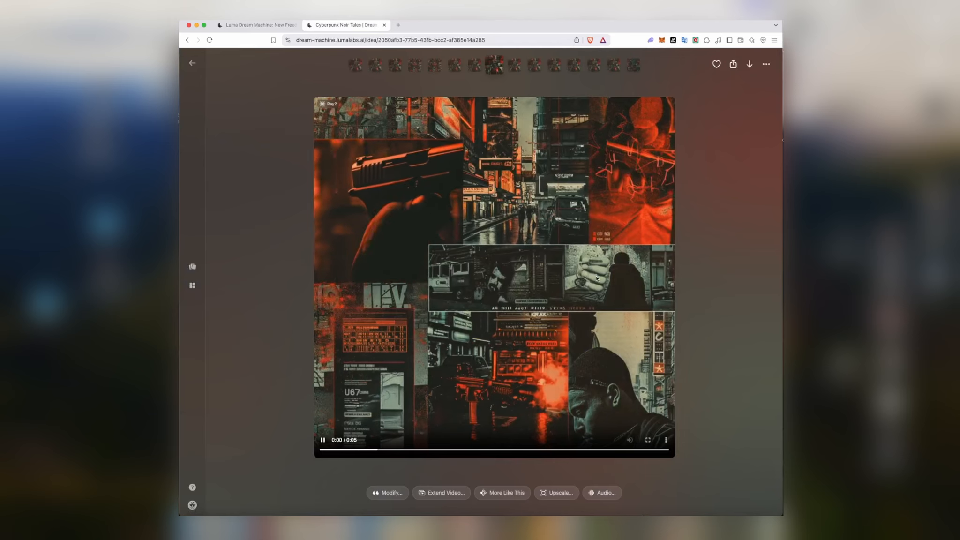
pyautogui.press('super+bracketleft')
pyautogui.scroll(8, 596, 279)
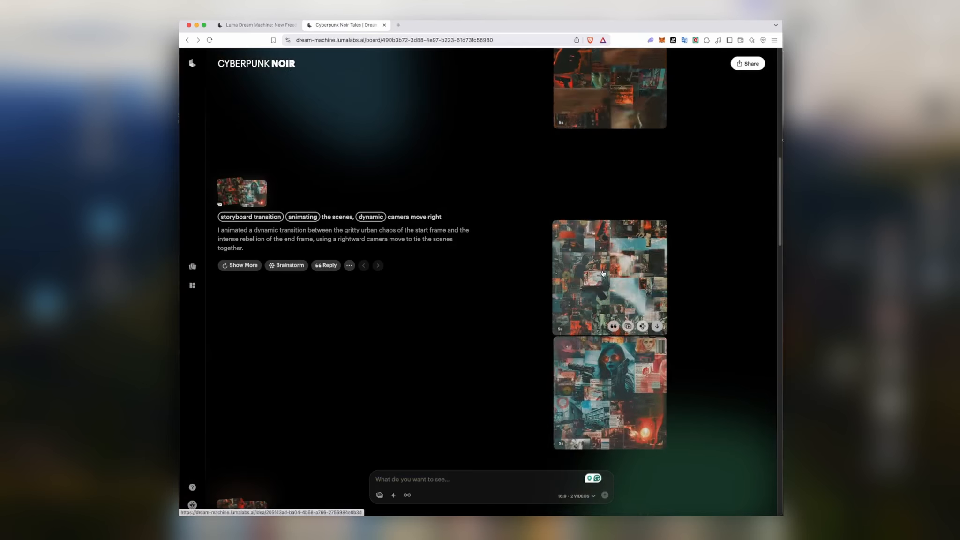
# - Upload Untitled-8.jpg from the READY folder as a keyframe for a new video
pyautogui.click(506, 216)
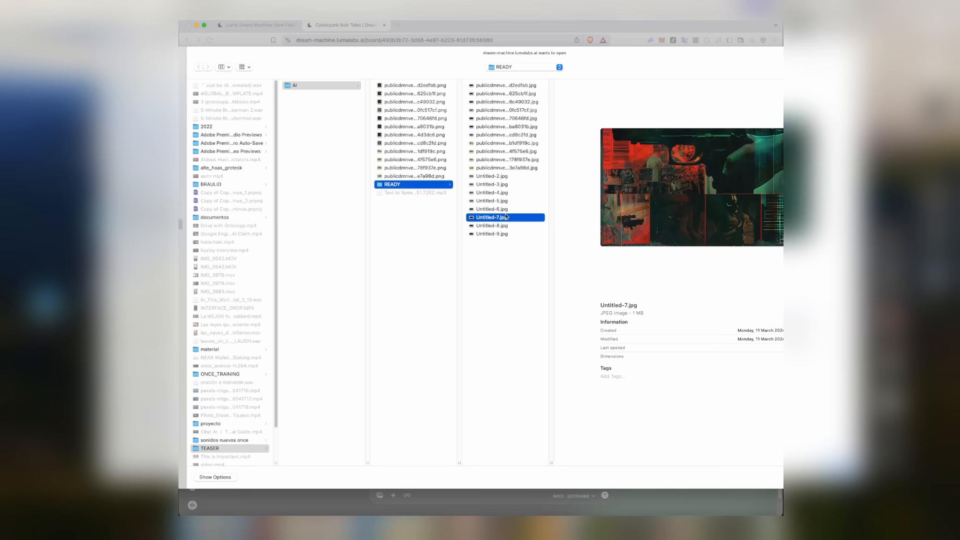
pyautogui.press('Down')
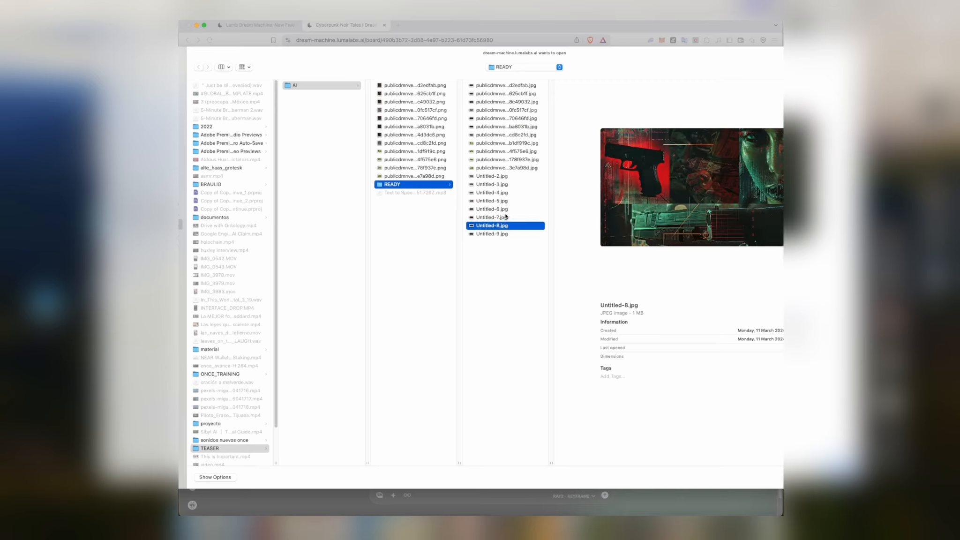
pyautogui.press('Down')
pyautogui.press('Up')
pyautogui.press('Return')
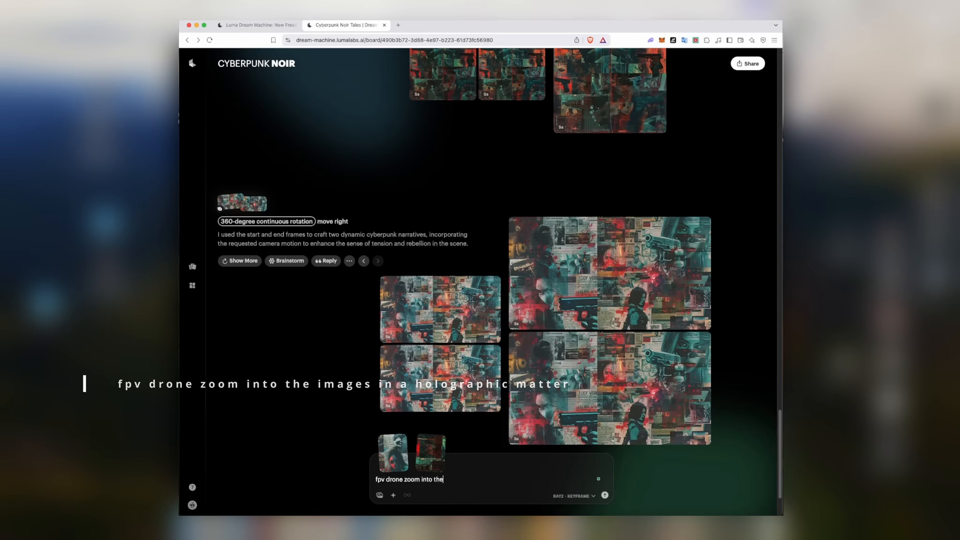
# - Generate the keyframe video with the prompt "fpv drone zoom into the images in a holographic matter"
pyautogui.write('e images in a holographic matter')
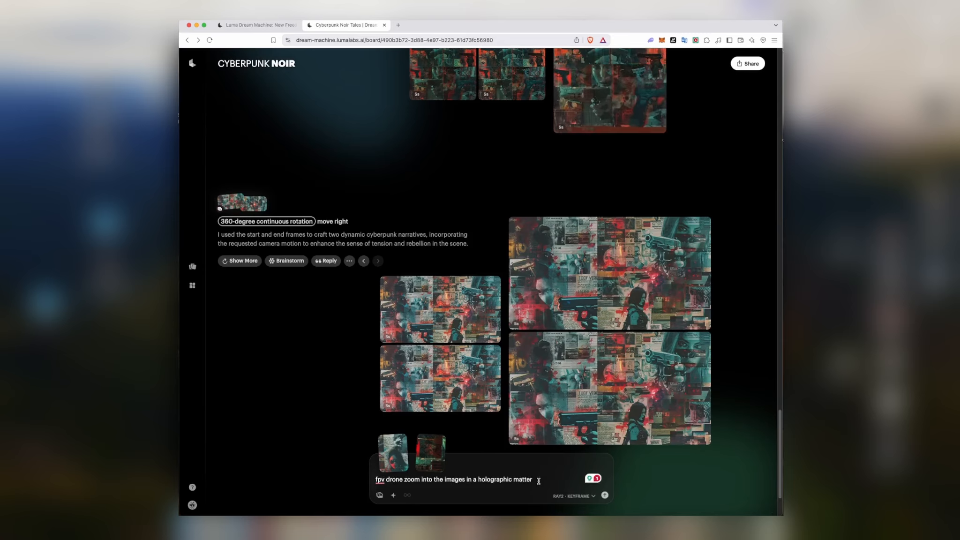
pyautogui.press('Return')
pyautogui.scroll(5, 548, 361)
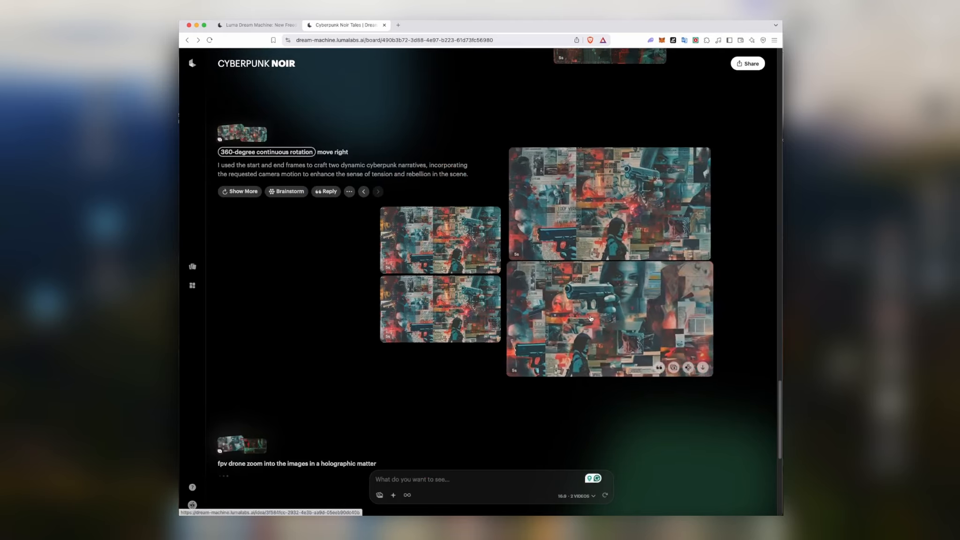
# - Play back both videos generated with the "360-degree continuous rotation" prompt
pyautogui.click(547, 362)
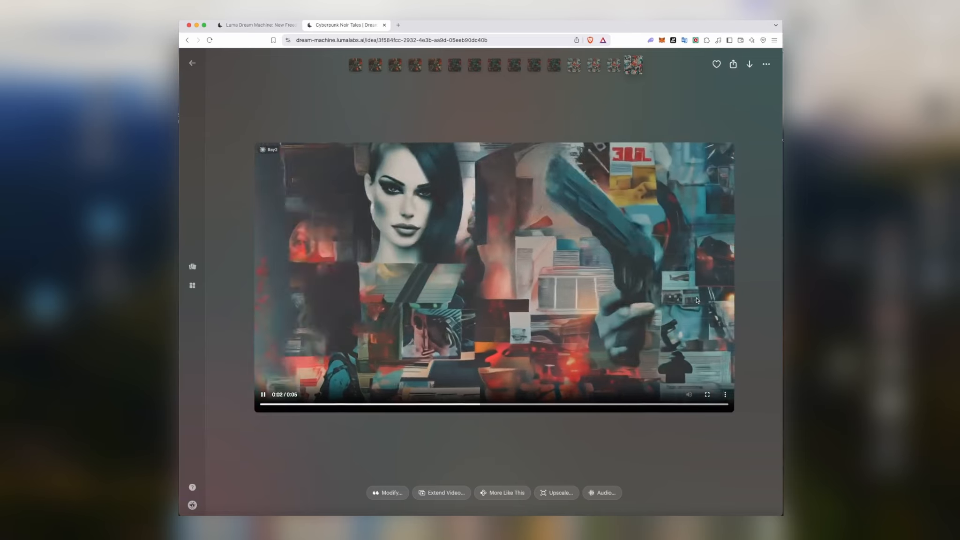
pyautogui.press('Escape')
pyautogui.scroll(1, 725, 298)
pyautogui.click(685, 281)
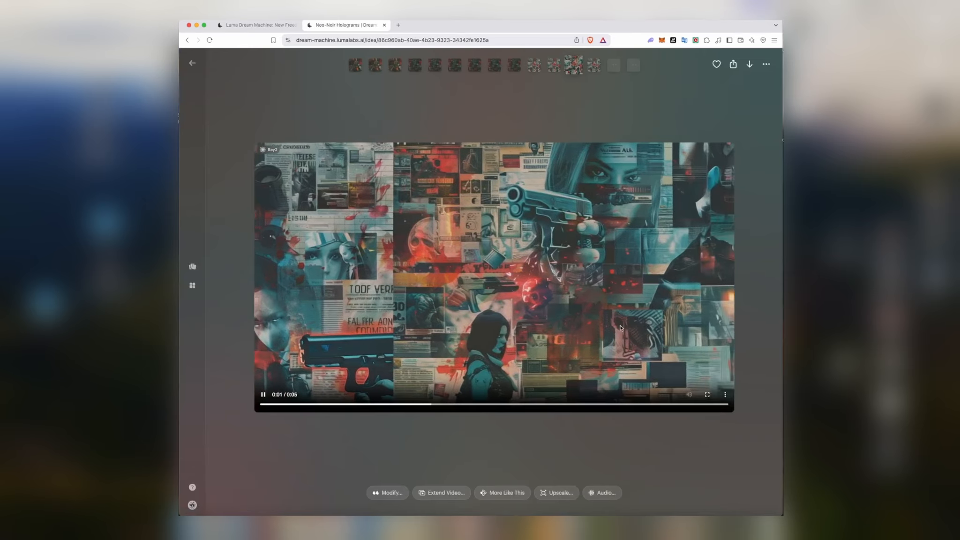
# - Switch to the second 360-degree rotation video and generate audio for it without a description
pyautogui.press('Right')
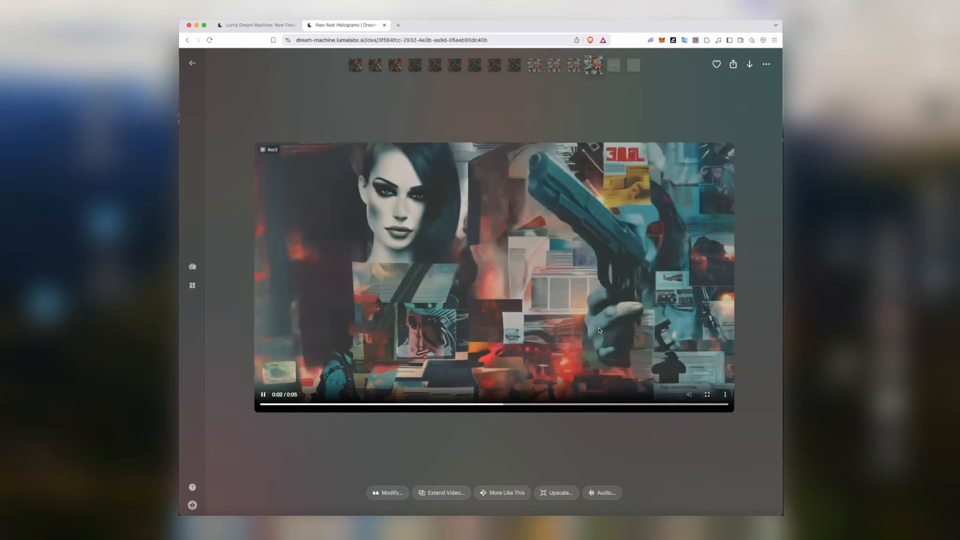
pyautogui.click(605, 493)
pyautogui.click(605, 466)
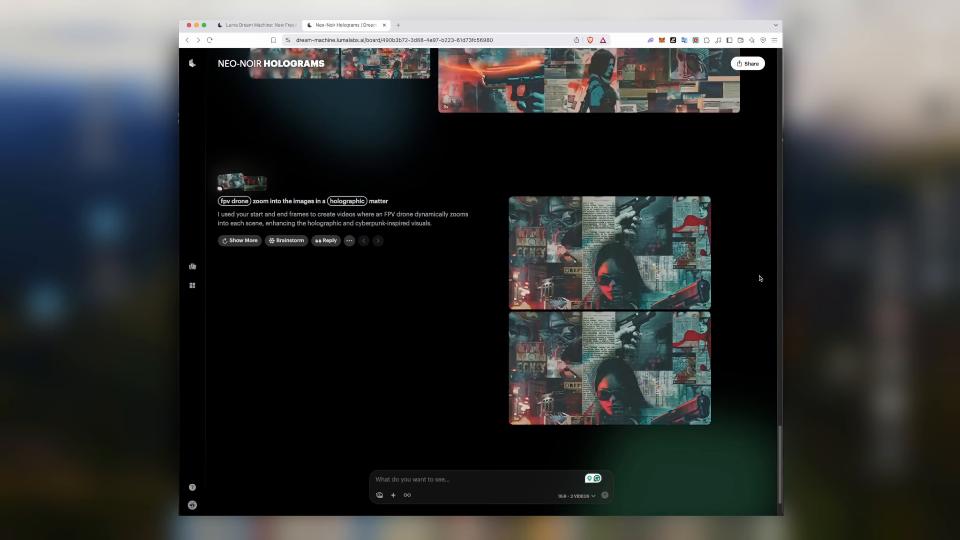
# - Play both "fpv drone zoom into the images in a holographic matter" videos and extend the second one
pyautogui.click(620, 240)
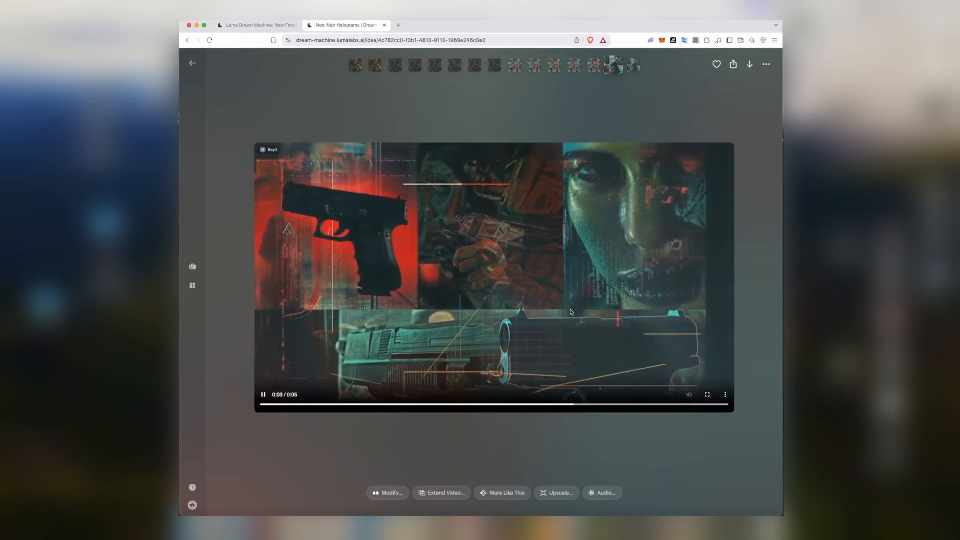
pyautogui.click(536, 123)
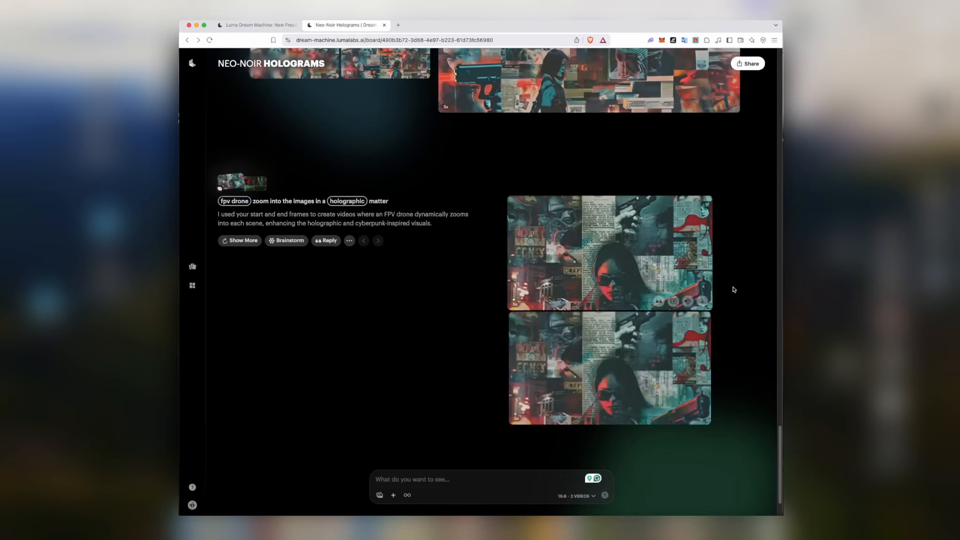
pyautogui.click(606, 349)
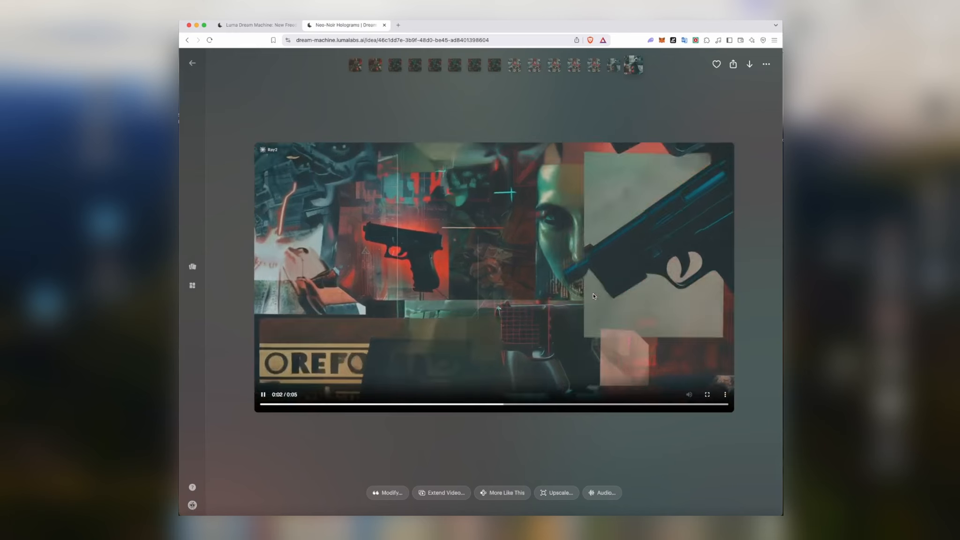
pyautogui.click(454, 491)
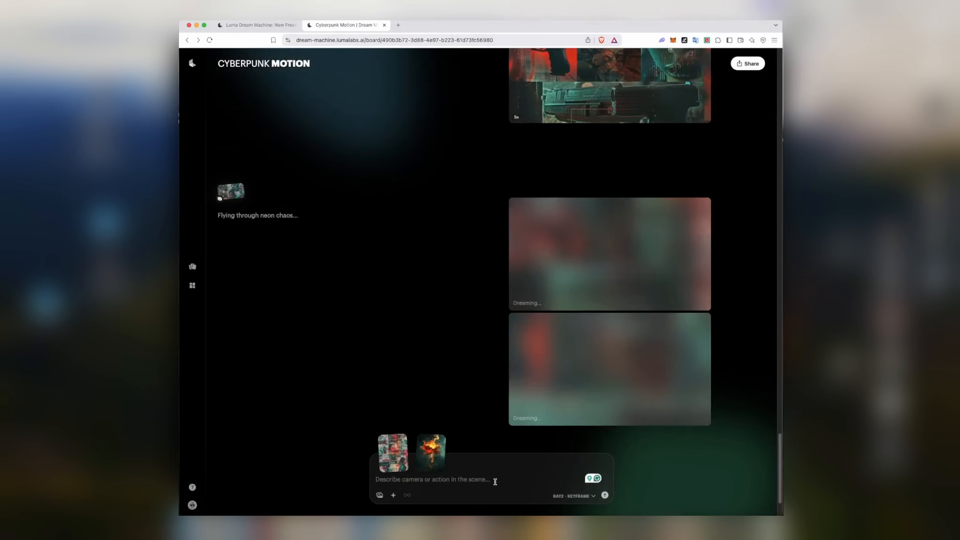
# - Generate a flower-to-collage keyframe video with the prompt "the flower disintegrates and spawns the images ethereal holographic field"
pyautogui.scroll(-2, 462, 374)
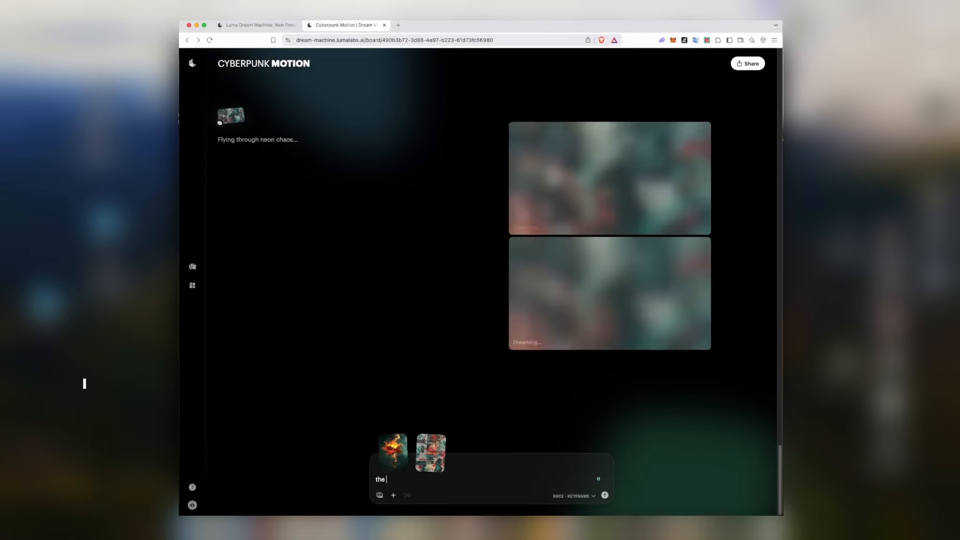
pyautogui.write('flower disintegrates and spawns the images ethereal holographic field')
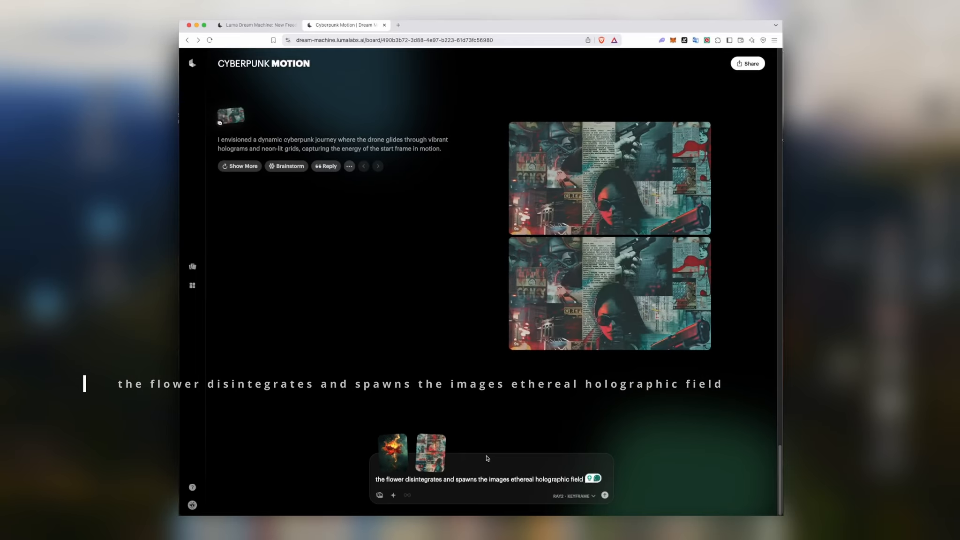
pyautogui.press('Return')
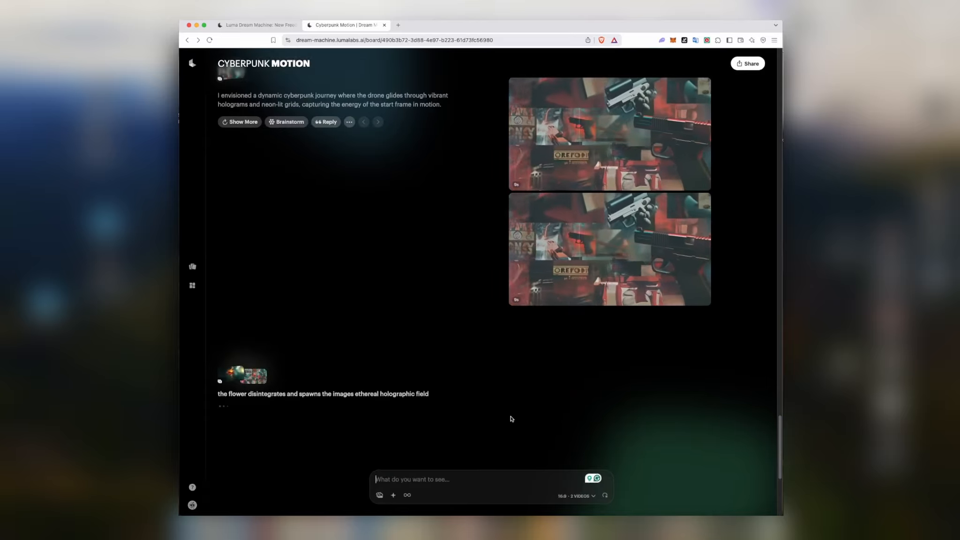
# - Play back both extended drone videos in the holographic collage style
pyautogui.scroll(5, 435, 369)
pyautogui.scroll(-3, 436, 370)
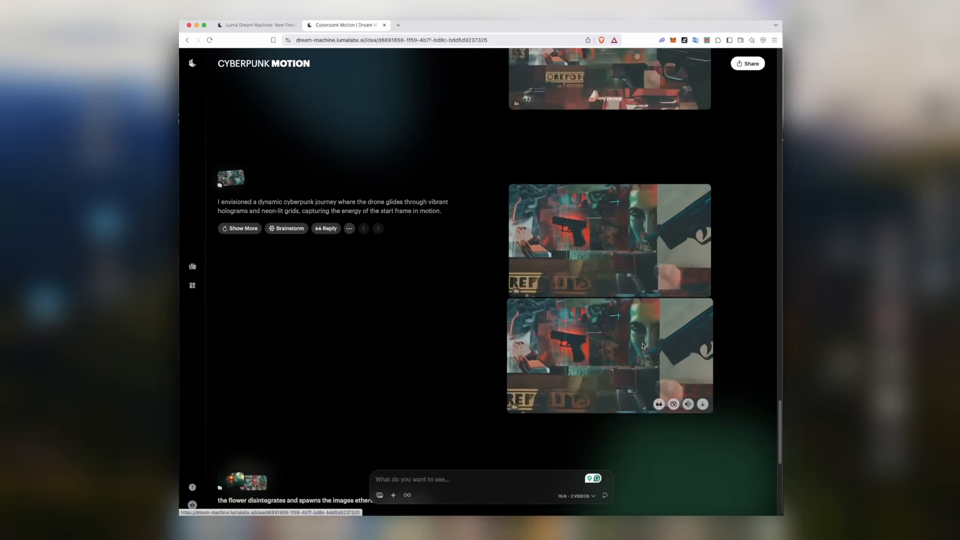
pyautogui.click(642, 346)
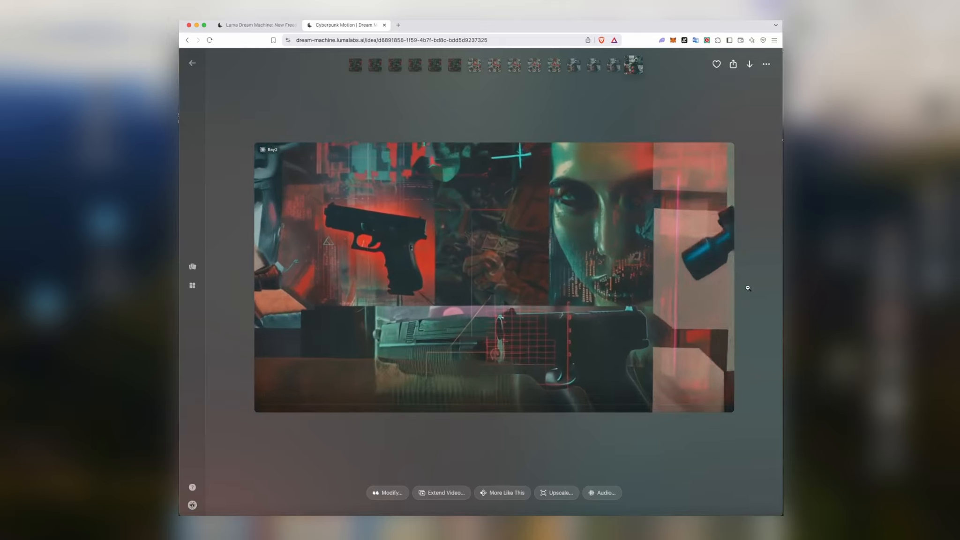
pyautogui.click(753, 296)
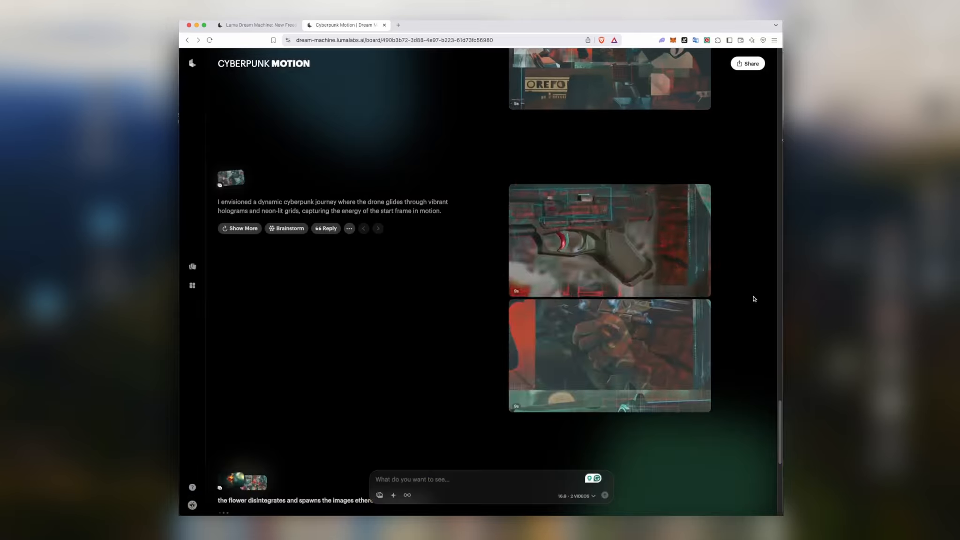
pyautogui.click(665, 234)
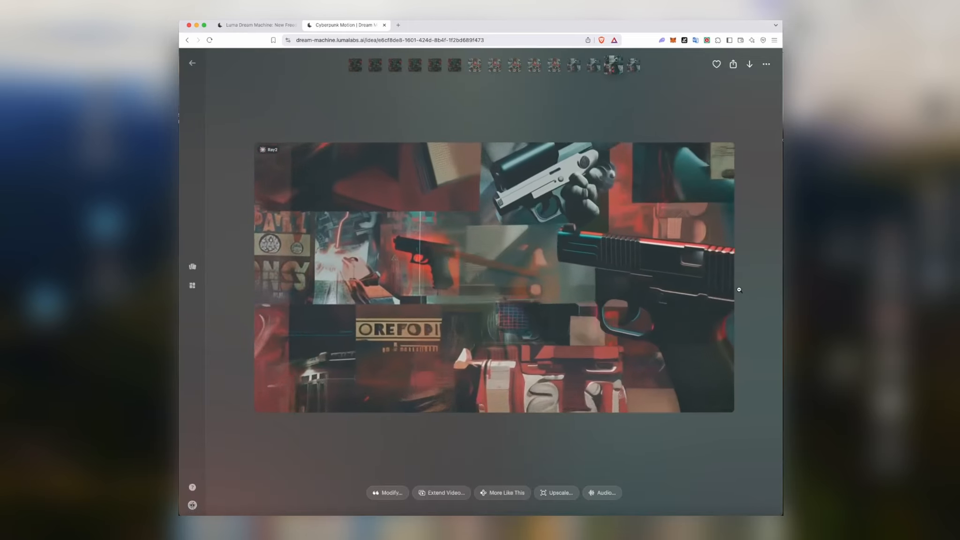
pyautogui.click(739, 292)
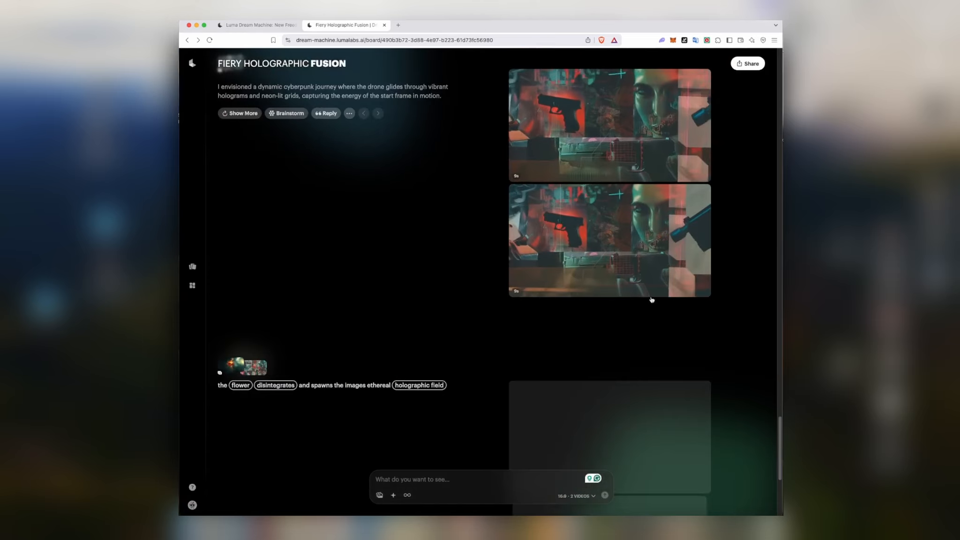
# - Reopen the first extended drone video and generate audio for it without a description
pyautogui.click(616, 255)
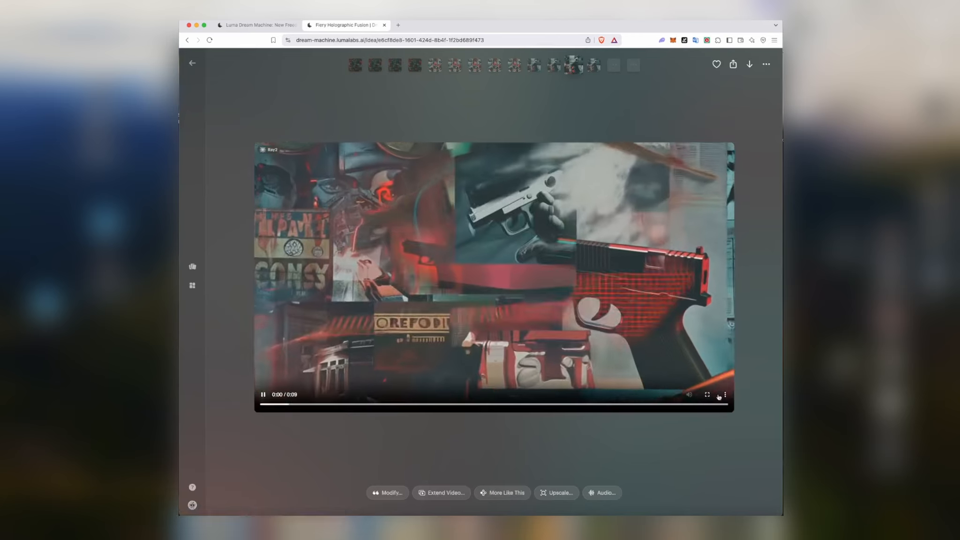
pyautogui.click(608, 493)
pyautogui.click(622, 464)
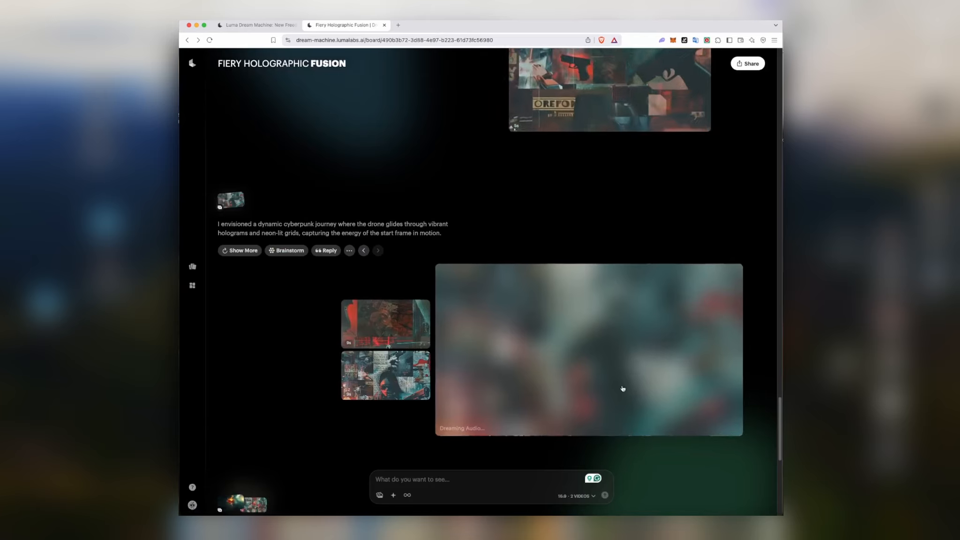
# - Preview the extended drone video with audio and open the finished flower disintegration video
pyautogui.scroll(-3, 773, 346)
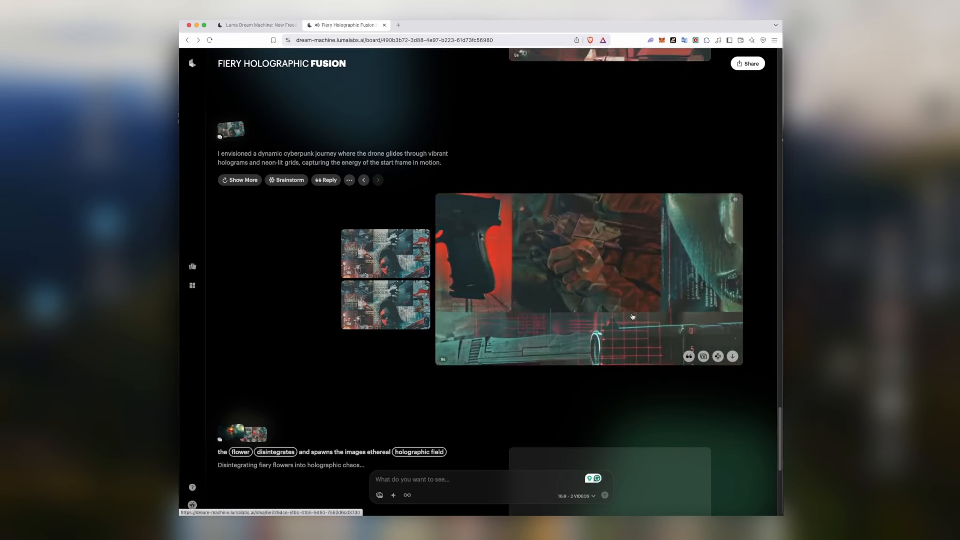
pyautogui.scroll(5, 633, 317)
pyautogui.scroll(-10, 742, 359)
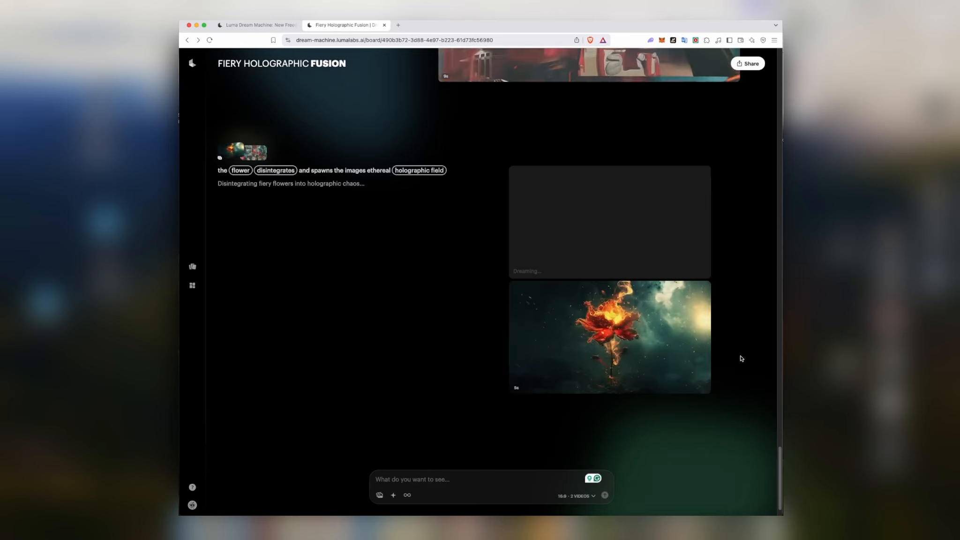
pyautogui.click(590, 332)
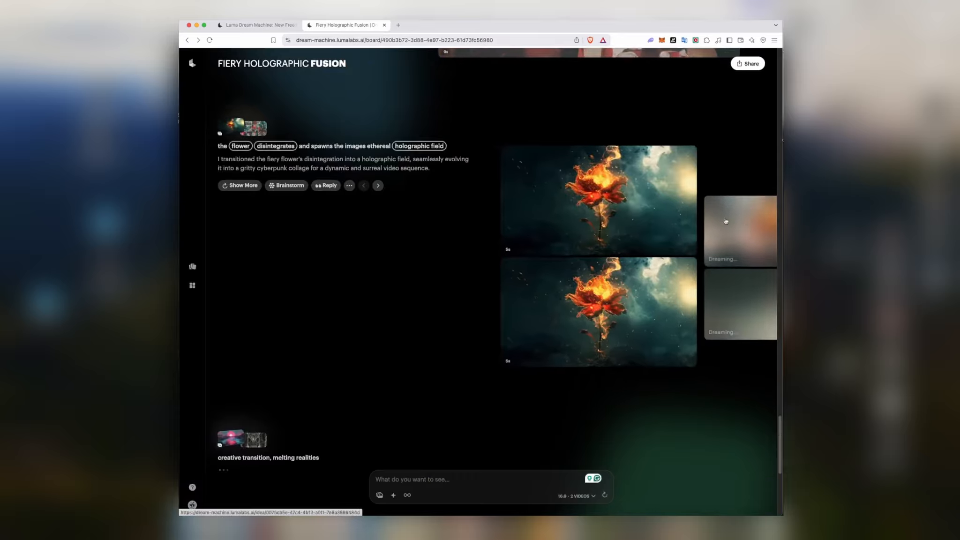
# - Open the first flower disintegration video and generate audio for it without a description
pyautogui.click(624, 194)
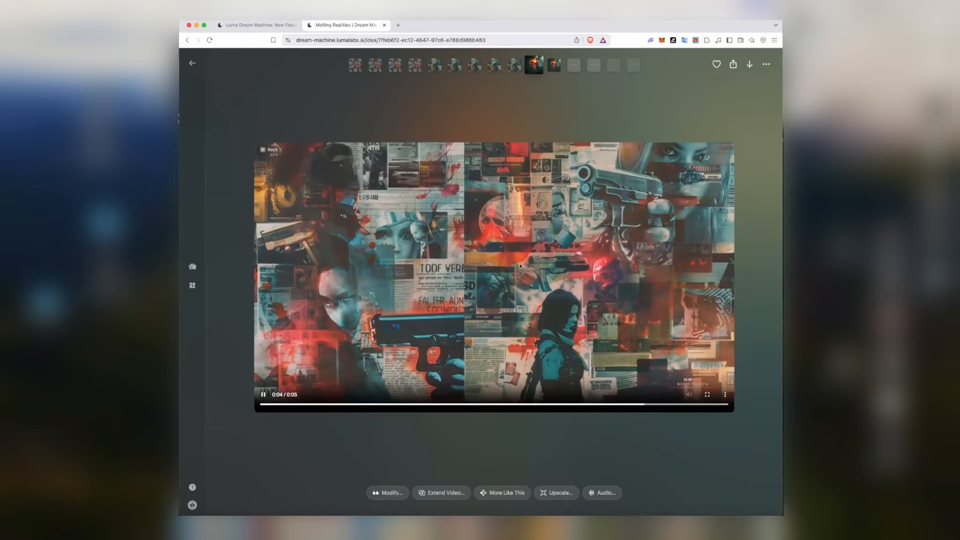
pyautogui.click(603, 492)
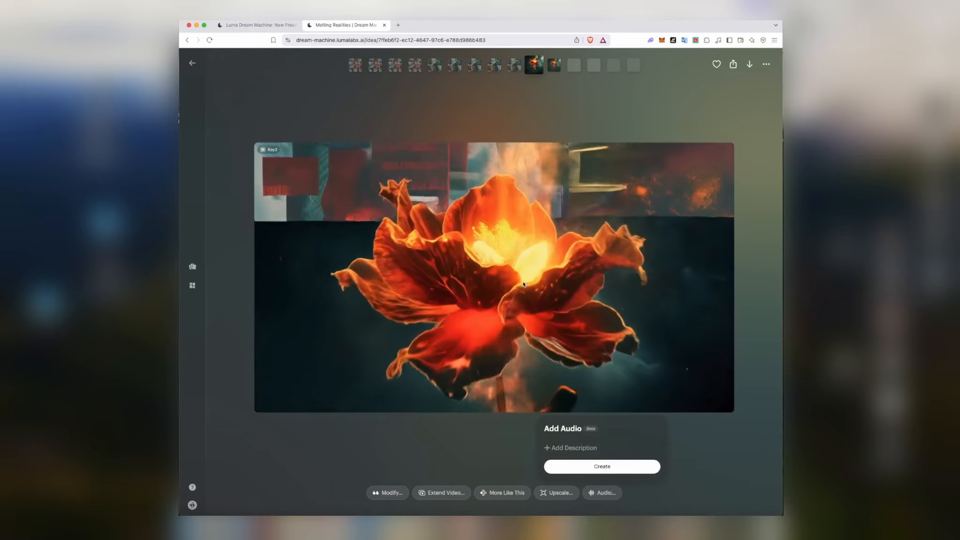
pyautogui.click(602, 467)
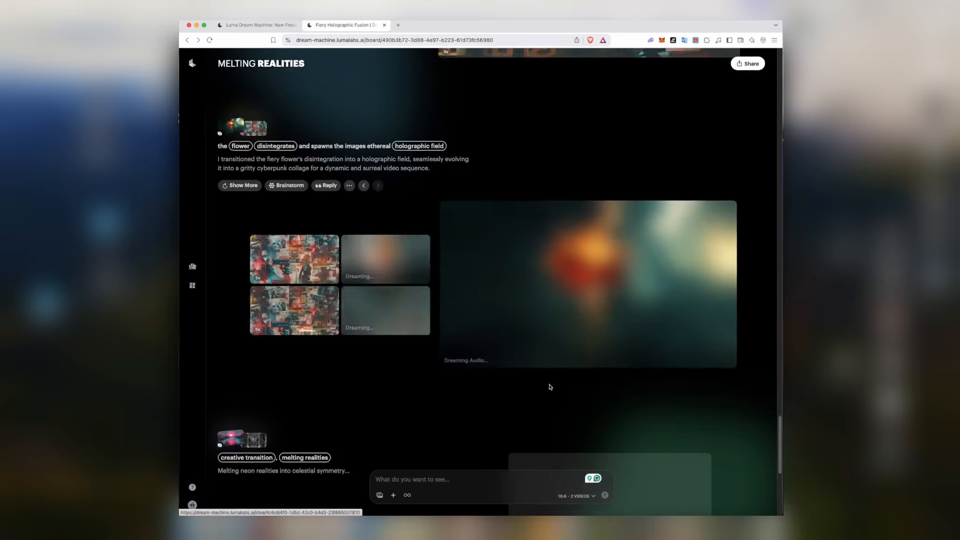
# - Play the second flower disintegration video and the flower version with added audio
pyautogui.scroll(5, 648, 301)
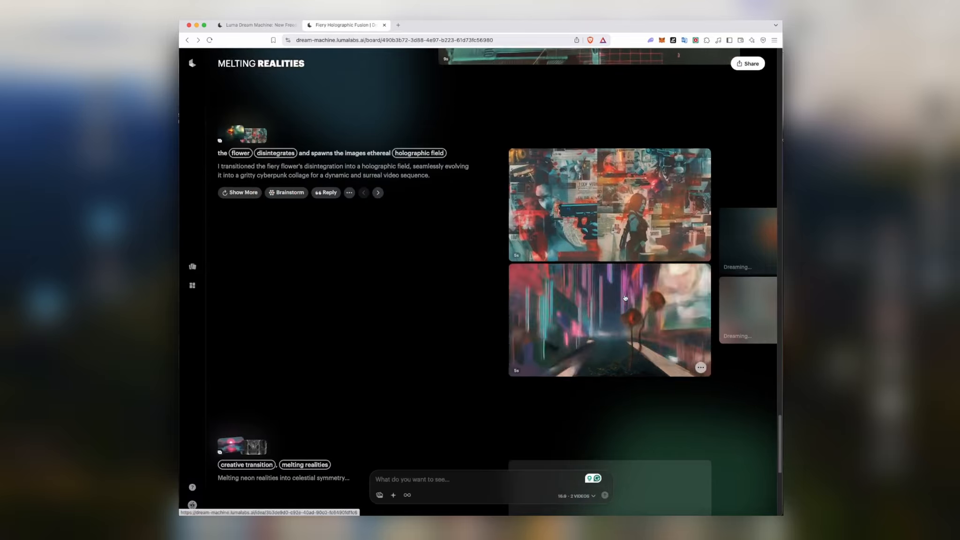
pyautogui.click(616, 287)
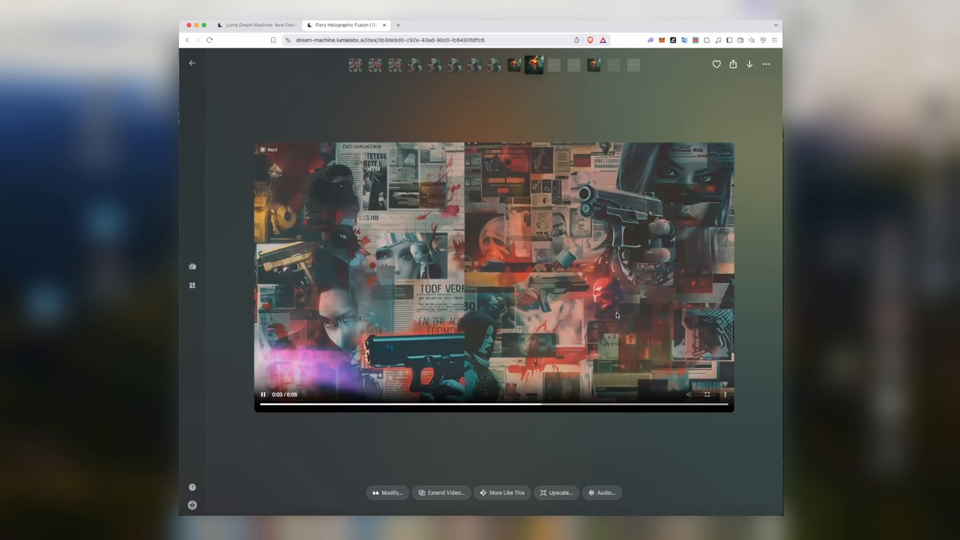
pyautogui.press('super+Left')
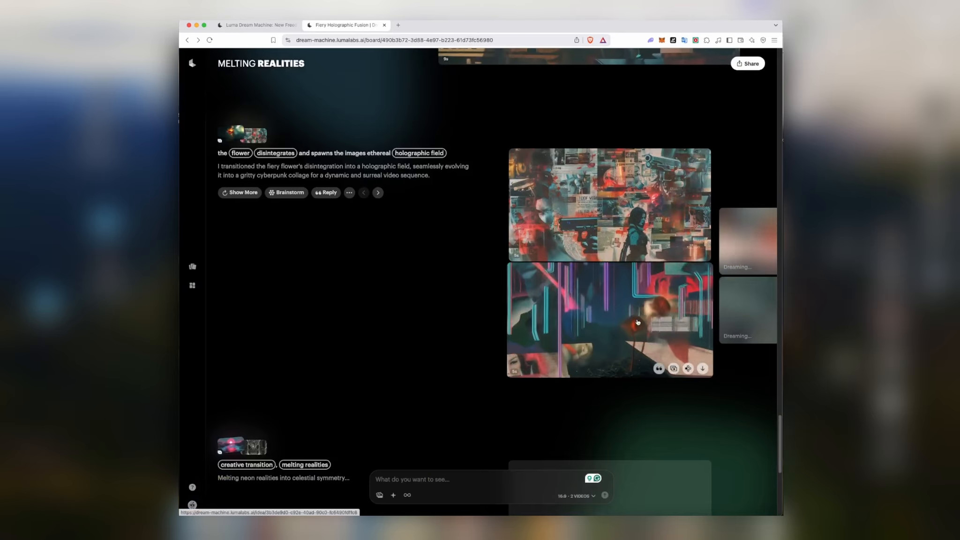
pyautogui.moveTo(752, 377); pyautogui.dragTo(590, 378)
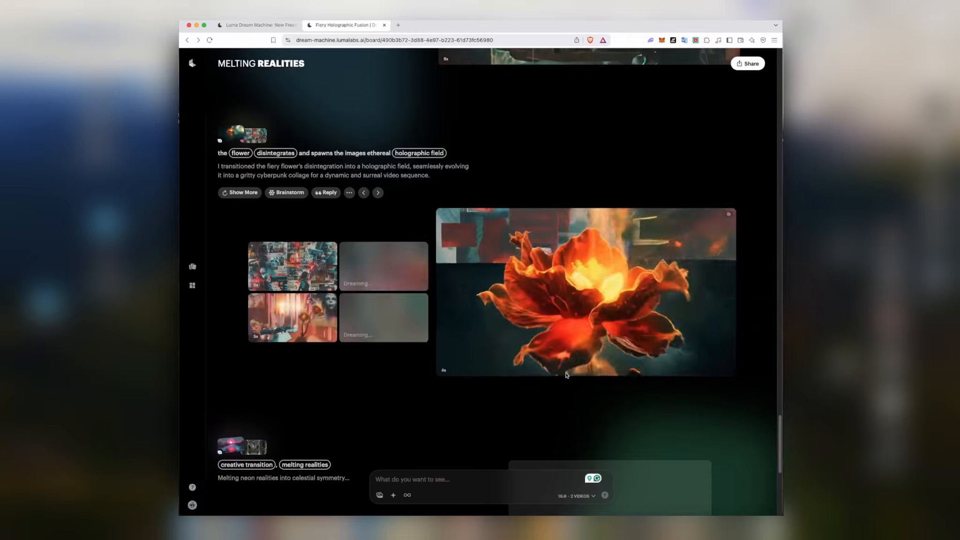
pyautogui.click(594, 300)
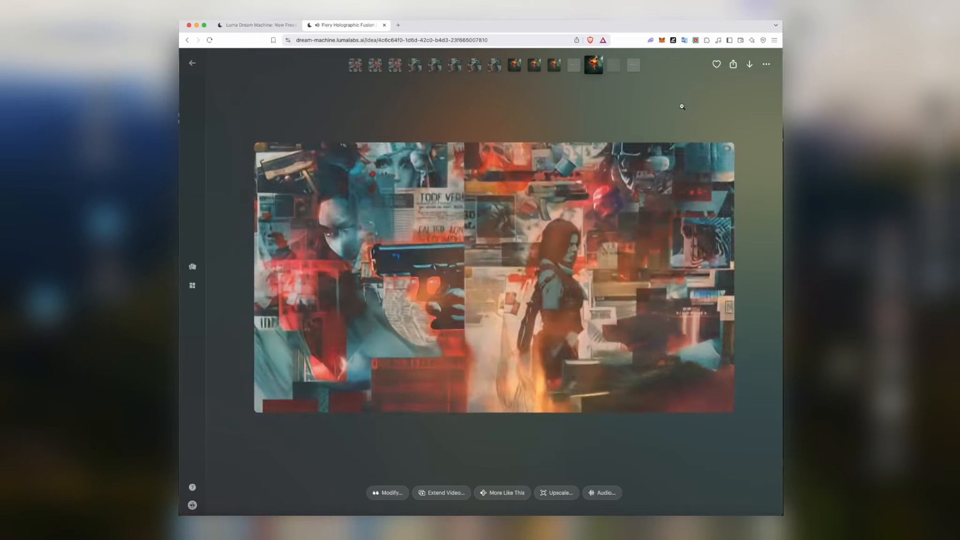
pyautogui.click(683, 106)
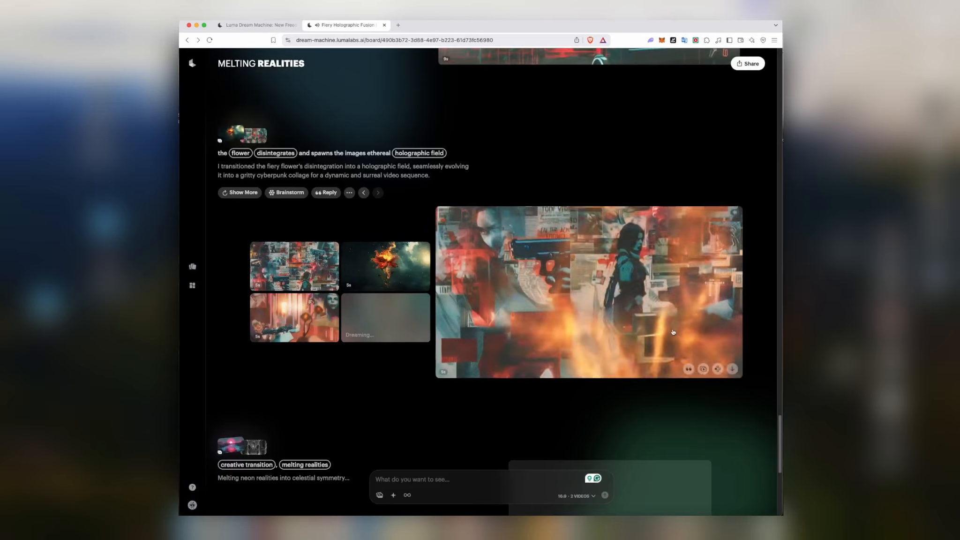